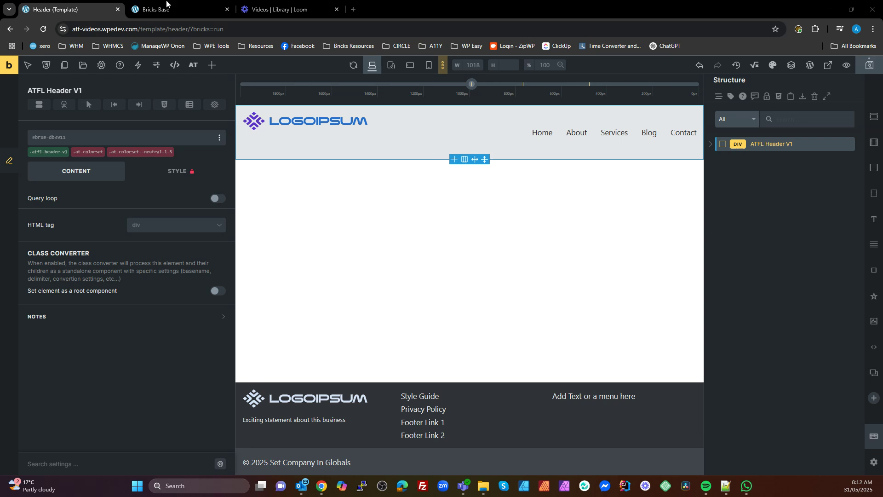
# Examine how the header behaves on the Bricks Base front-end page while moving through the content
pyautogui.click(159, 13)
pyautogui.scroll(-5, 429, 176)
pyautogui.scroll(-5, 429, 176)
pyautogui.scroll(15, 429, 176)
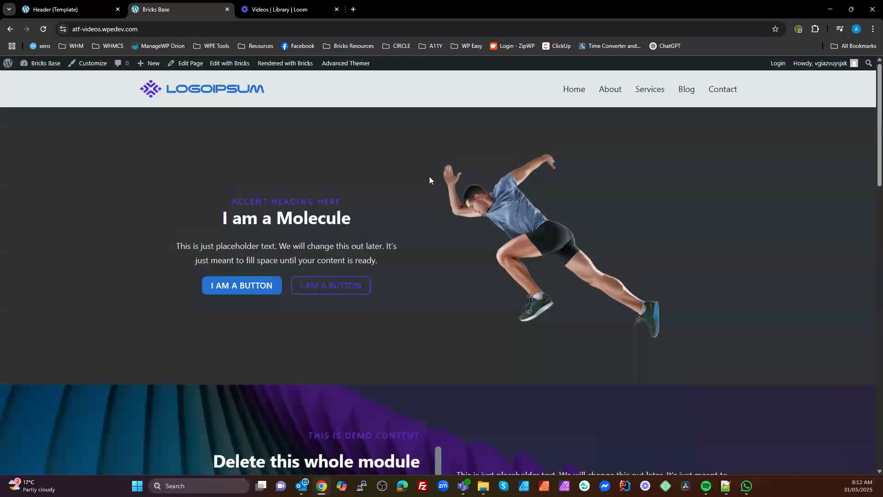
pyautogui.scroll(-2, 429, 176)
pyautogui.scroll(2, 429, 175)
pyautogui.scroll(-6, 429, 176)
pyautogui.scroll(6, 430, 176)
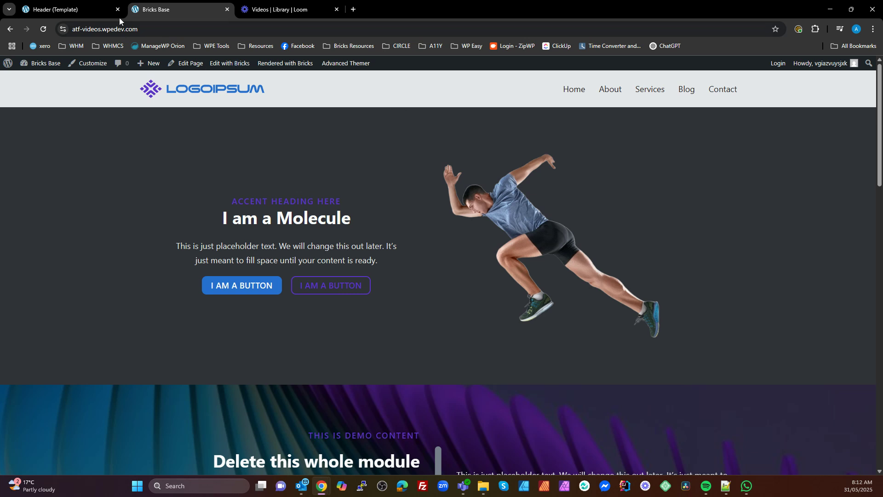
# Enable the sticky header in the Header template's settings with slide up after 200 px, and save the template
pyautogui.click(78, 9)
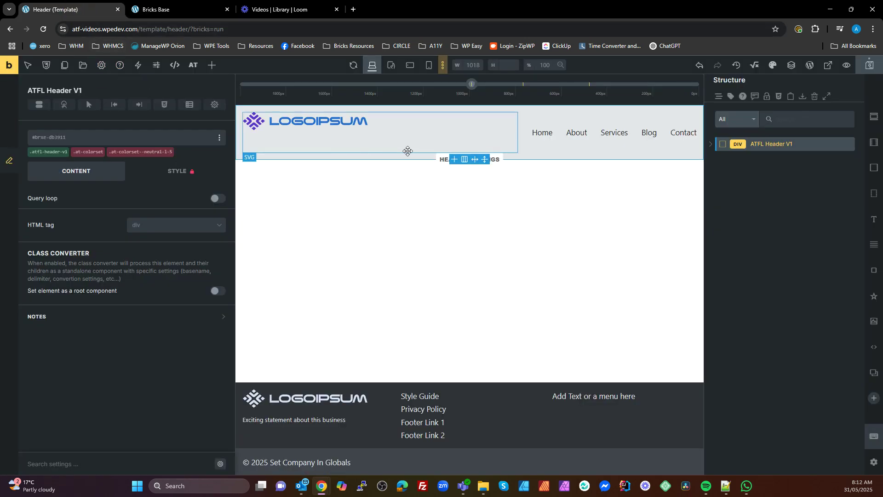
pyautogui.click(96, 68)
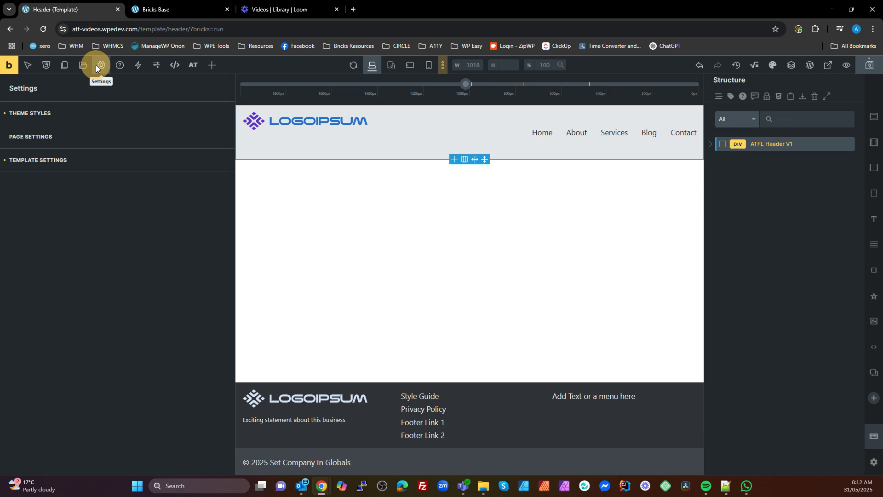
pyautogui.click(63, 161)
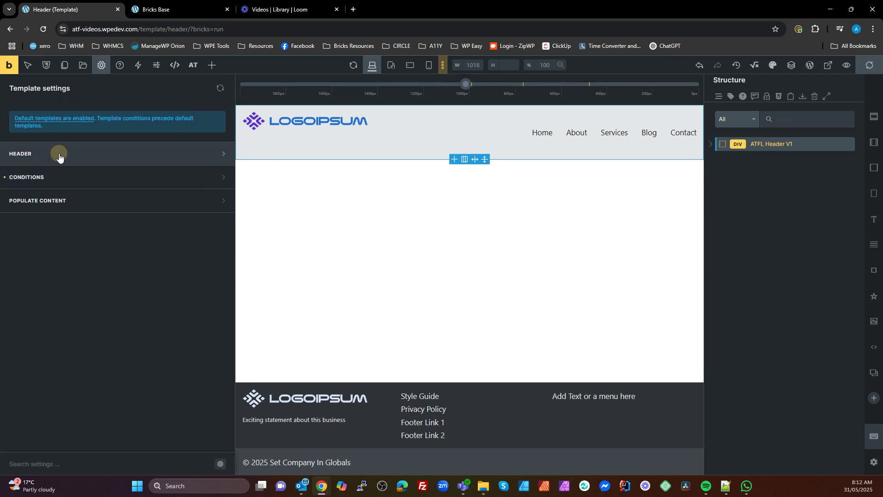
pyautogui.click(59, 157)
pyautogui.click(216, 219)
pyautogui.click(164, 249)
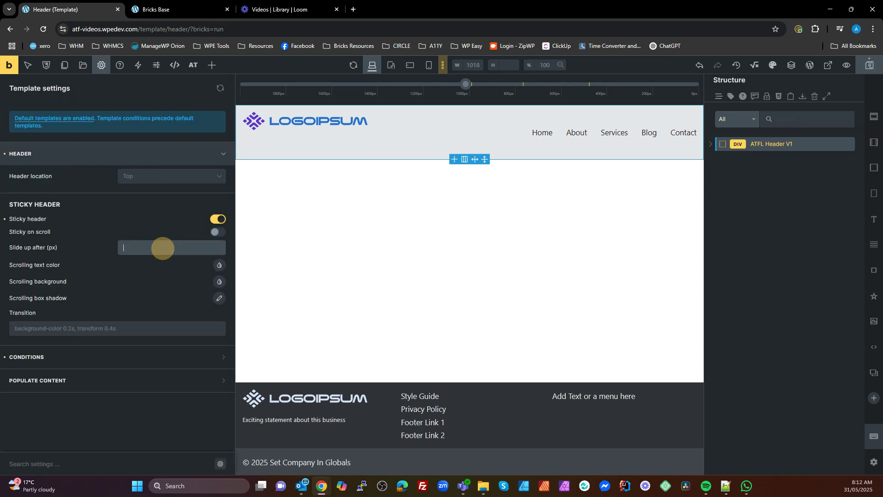
pyautogui.write('200')
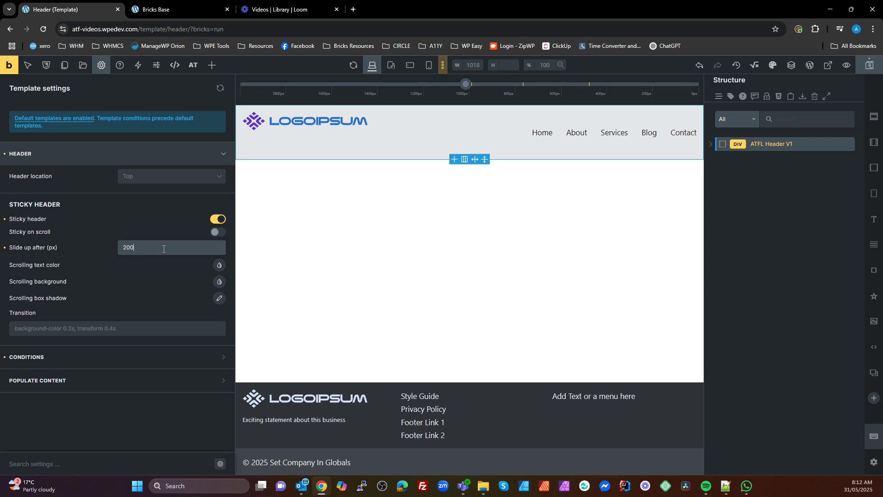
pyautogui.click(868, 65)
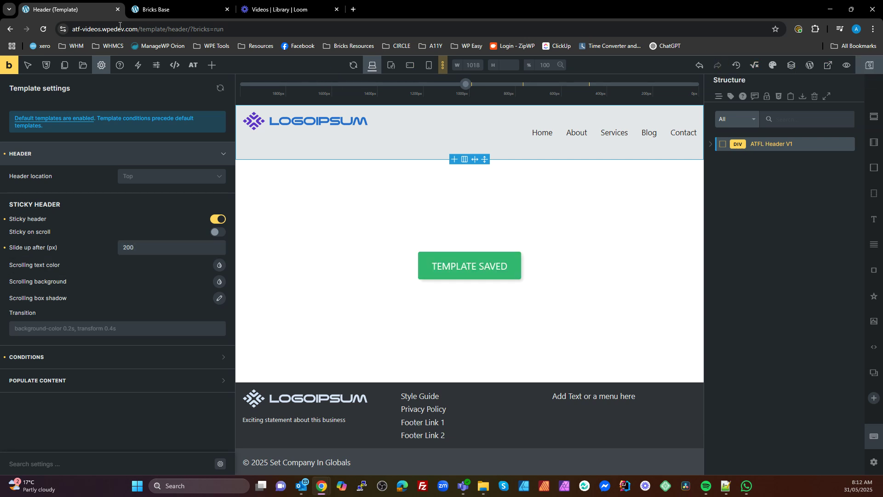
# Reload the Bricks Base front-end page to check the sticky header's effect on the hero section
pyautogui.click(159, 10)
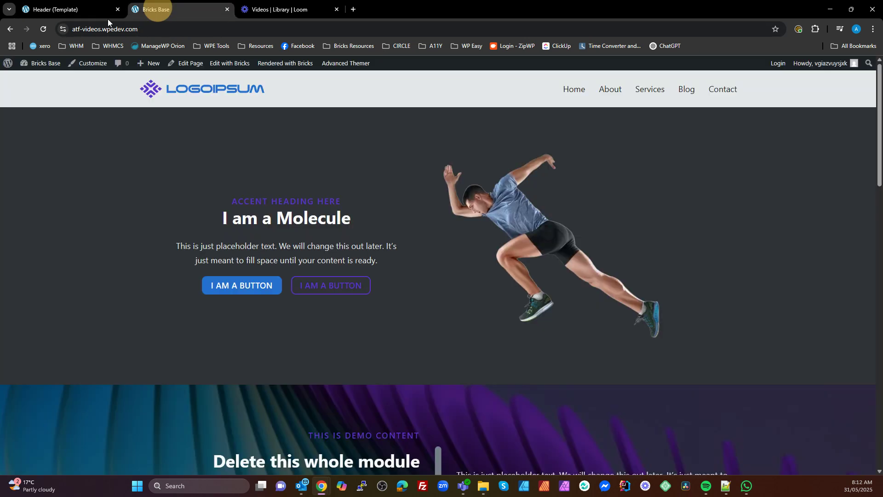
pyautogui.click(43, 29)
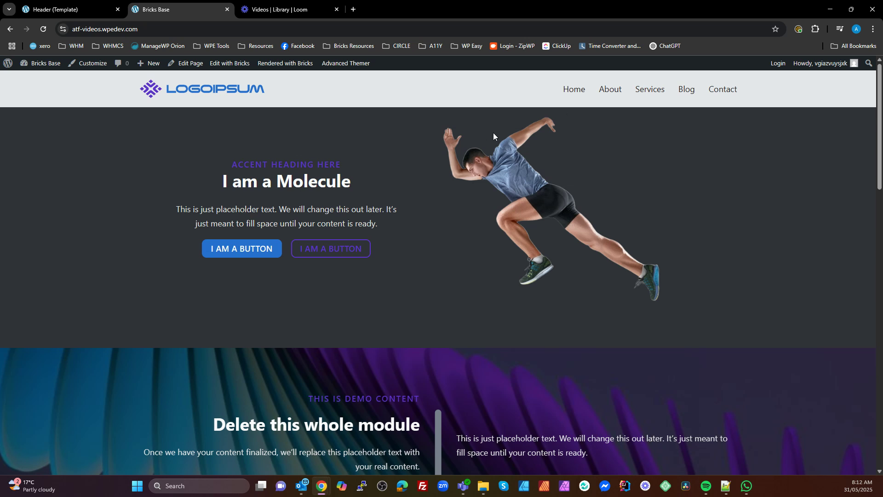
pyautogui.press('F5')
pyautogui.press('F5')
# Open the globals--v1.0.css stylesheet in the Header template's Advanced CSS and read its STICKY HEADERS section
pyautogui.click(62, 10)
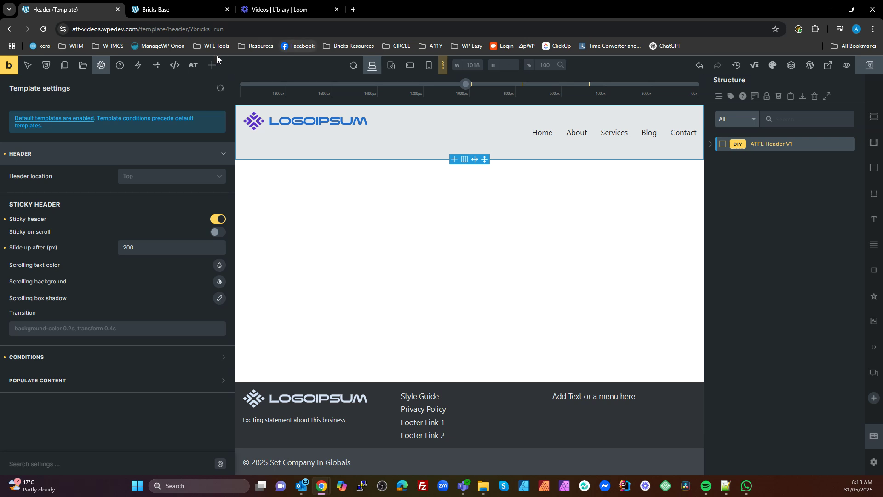
pyautogui.click(174, 65)
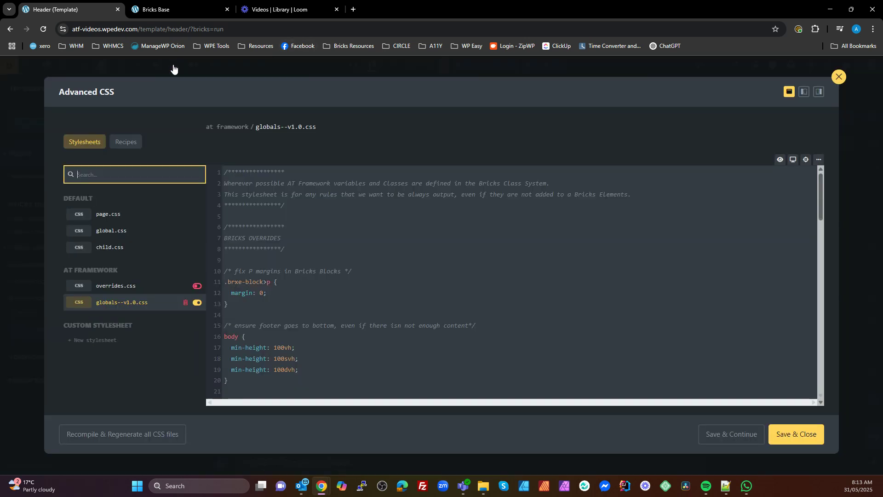
pyautogui.click(120, 301)
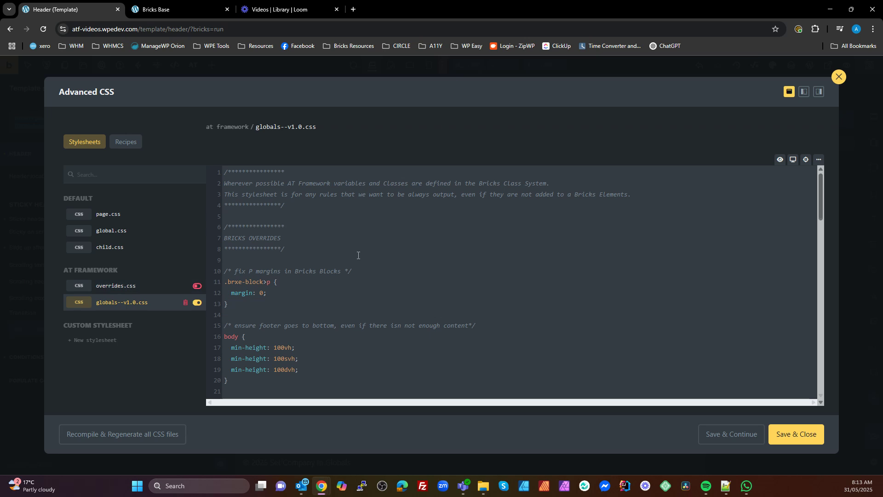
pyautogui.scroll(-2, 358, 255)
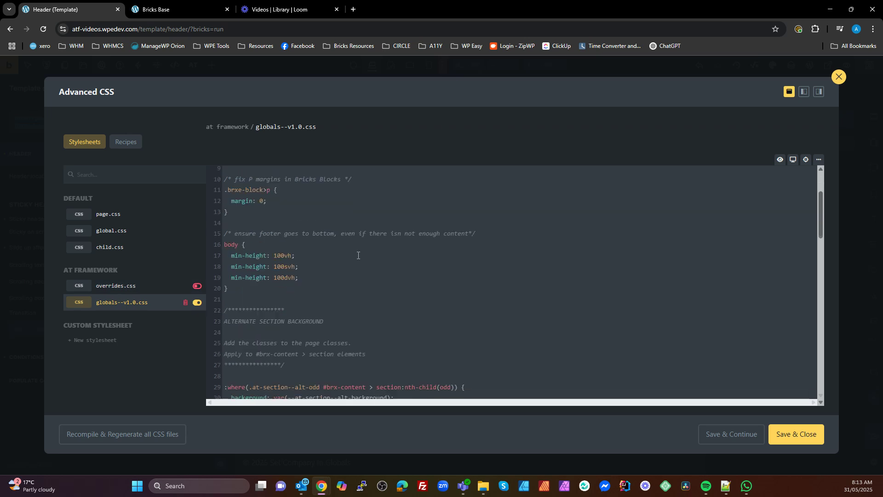
pyautogui.scroll(-5, 358, 255)
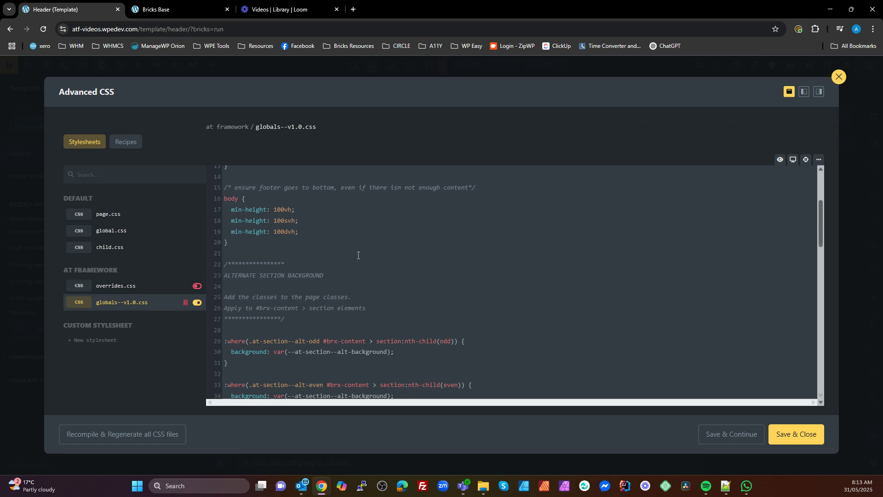
pyautogui.scroll(-3, 357, 255)
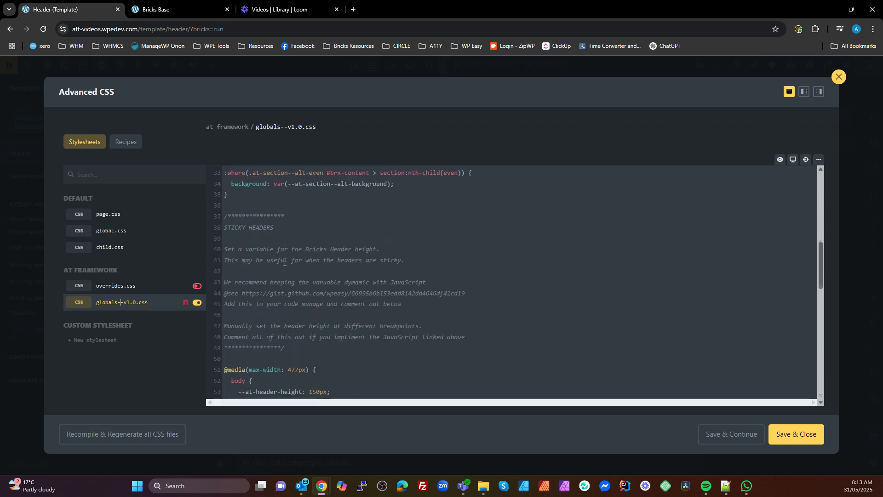
pyautogui.tripleClick(225, 210)
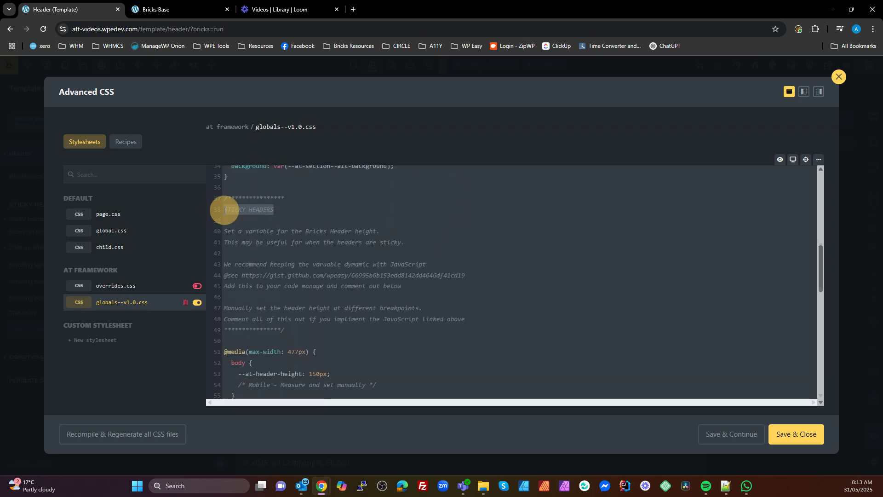
pyautogui.click(404, 266)
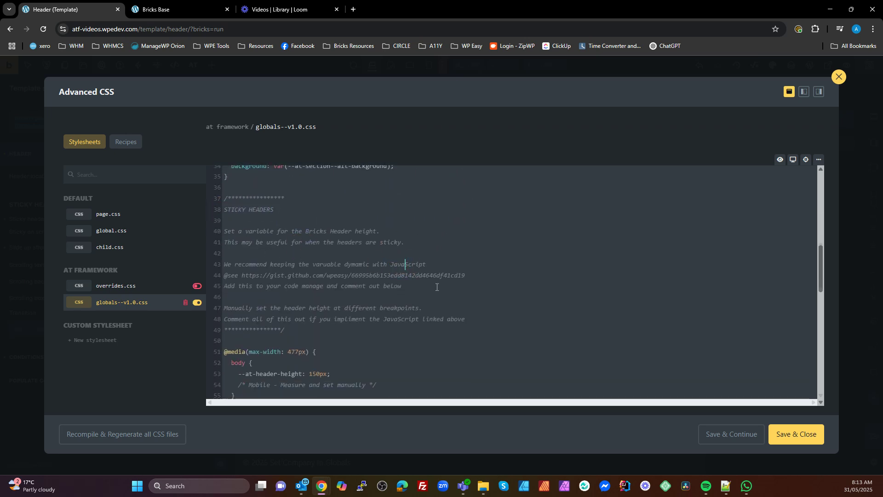
# Review the --at-header-height variable in each breakpoint media query of globals--v1.0.css
pyautogui.scroll(-3, 438, 292)
pyautogui.scroll(-1, 438, 292)
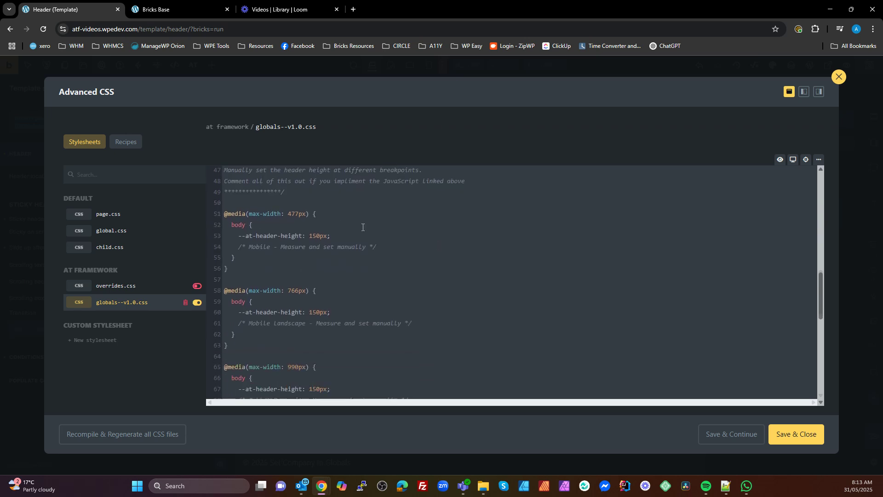
pyautogui.click(315, 238)
pyautogui.click(310, 239)
pyautogui.click(348, 273)
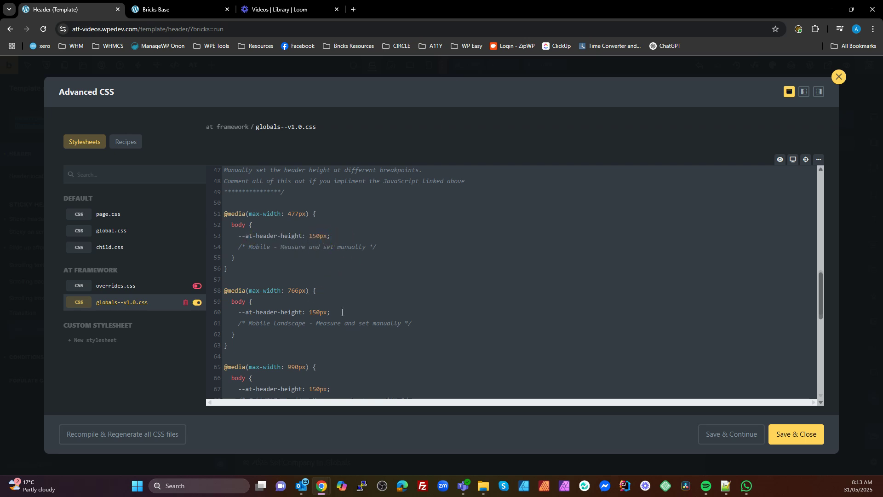
pyautogui.scroll(-5, 342, 312)
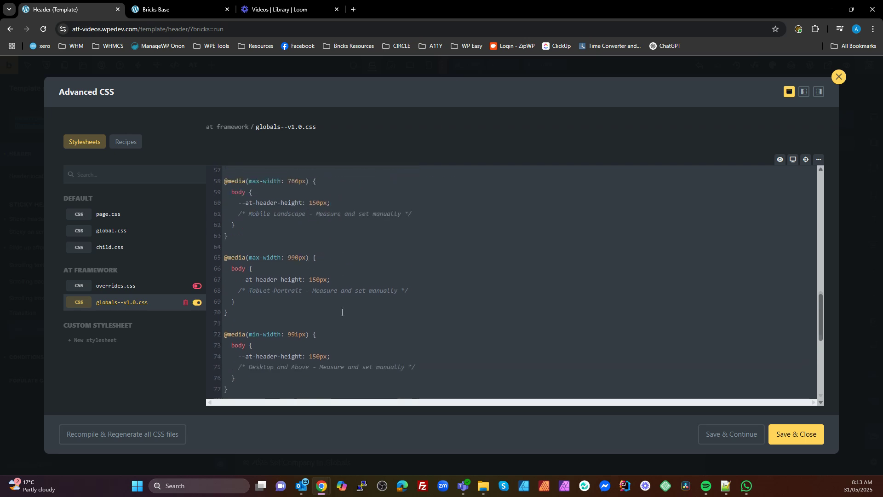
pyautogui.scroll(12, 341, 313)
pyautogui.scroll(-5, 342, 312)
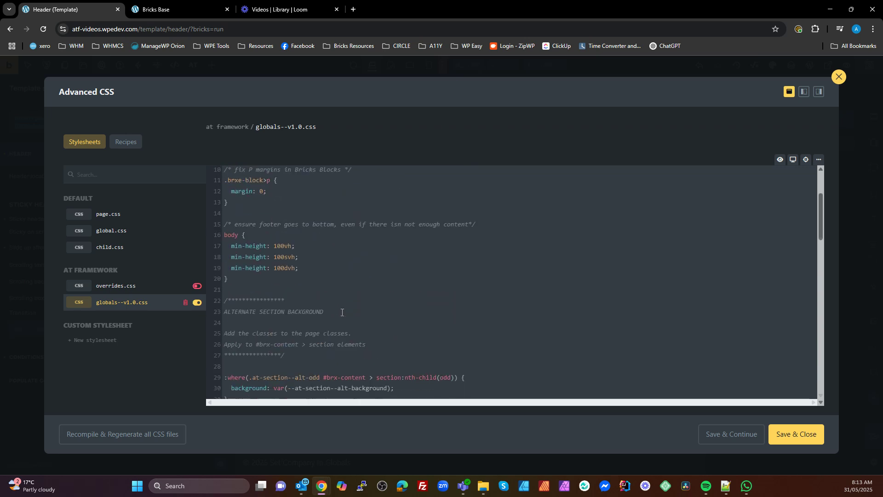
pyautogui.scroll(-1, 342, 313)
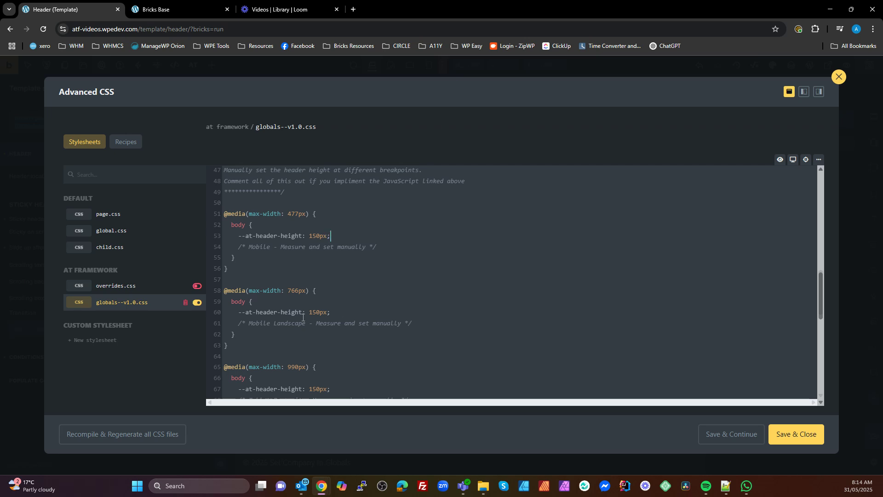
# Copy the gist.github.com link from the STICKY HEADERS comment and open it in a new browser tab
pyautogui.scroll(3, 372, 282)
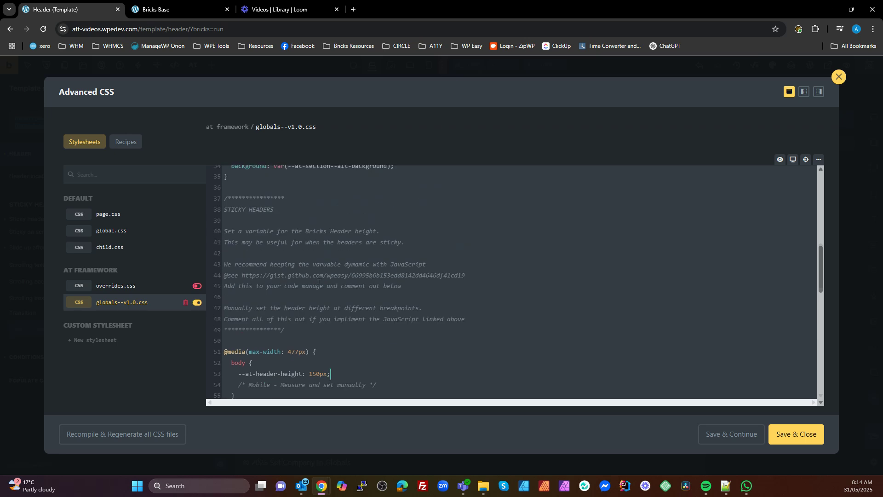
pyautogui.moveTo(465, 275); pyautogui.dragTo(243, 276)
pyautogui.hotkey('ctrl', 'c')
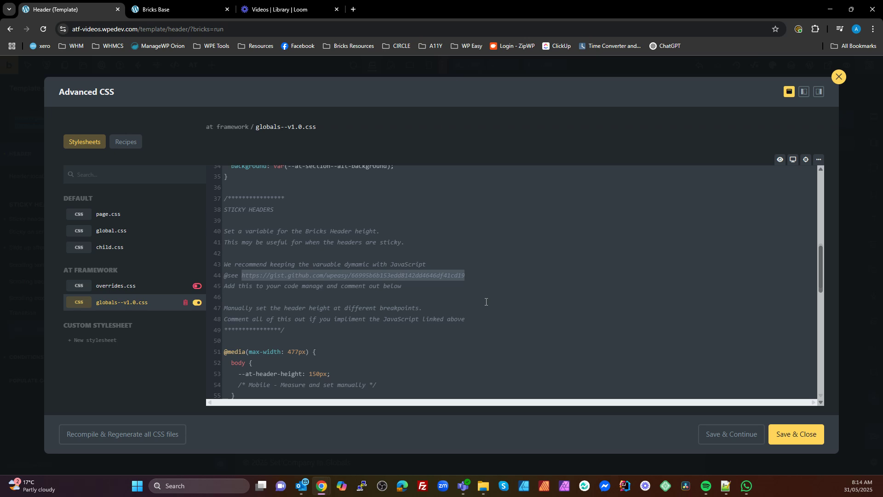
pyautogui.click(358, 11)
pyautogui.hotkey('ctrl', 'v')
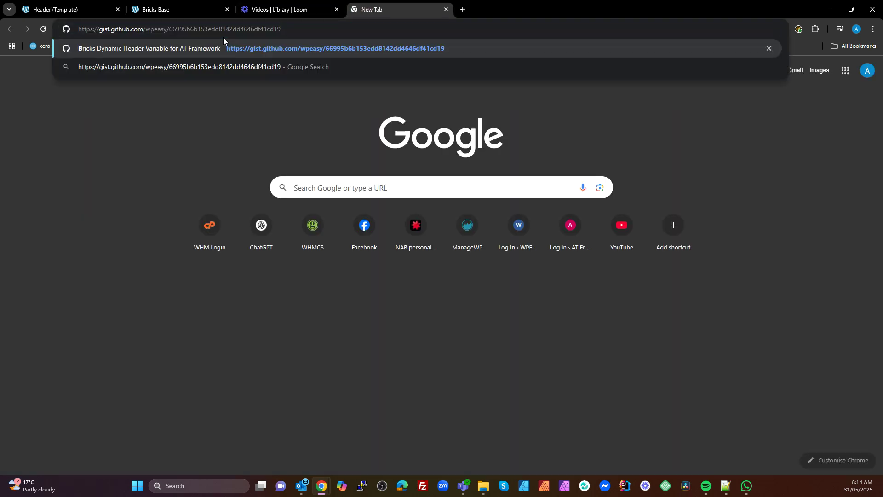
pyautogui.press('Return')
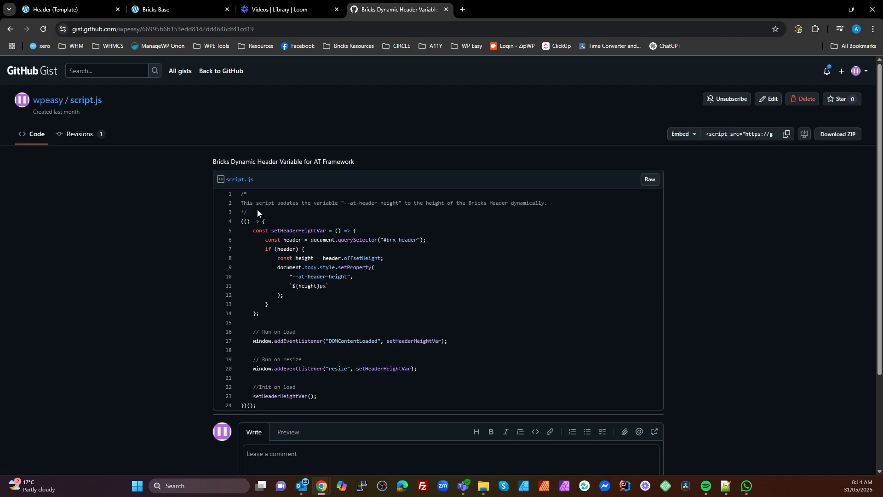
# Select the entire script.js code in the Bricks Dynamic Header Variable gist for copying
pyautogui.click(258, 209)
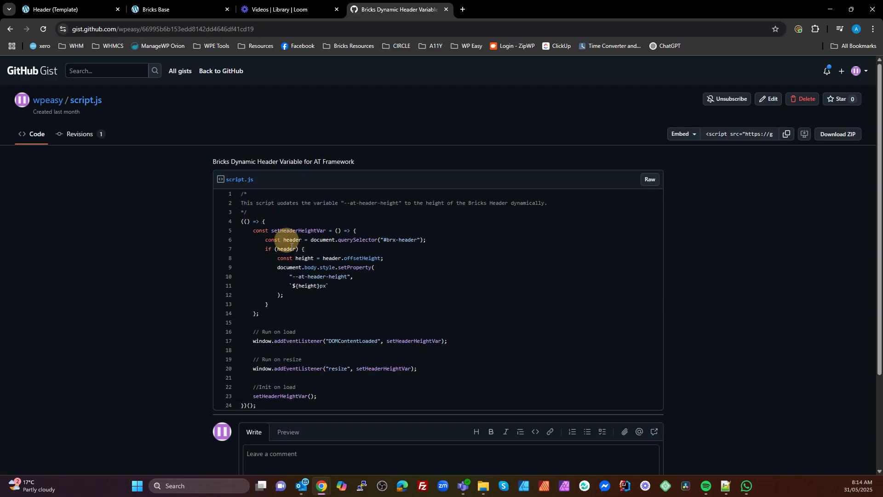
pyautogui.scroll(-2, 330, 350)
pyautogui.hotkey('ctrl', 'a')
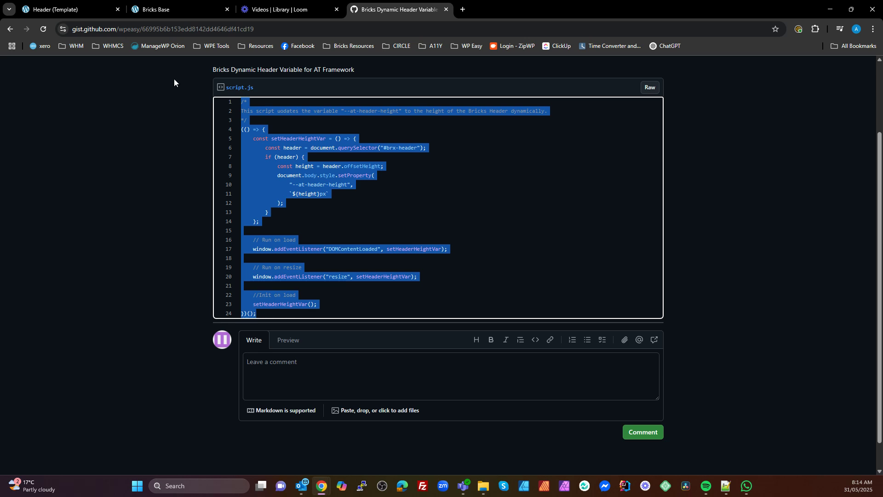
# Return to the Header template, close Advanced CSS, and add a Code element below the header's logo and menu
pyautogui.click(65, 13)
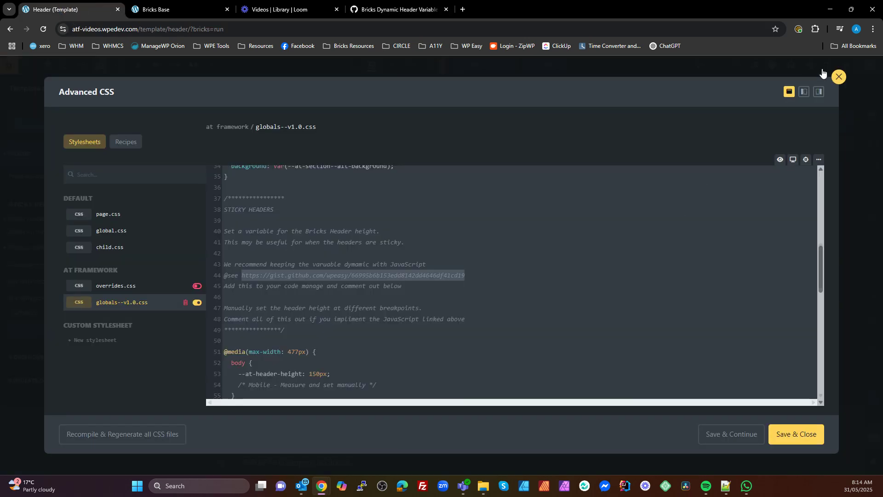
pyautogui.click(839, 77)
pyautogui.click(213, 66)
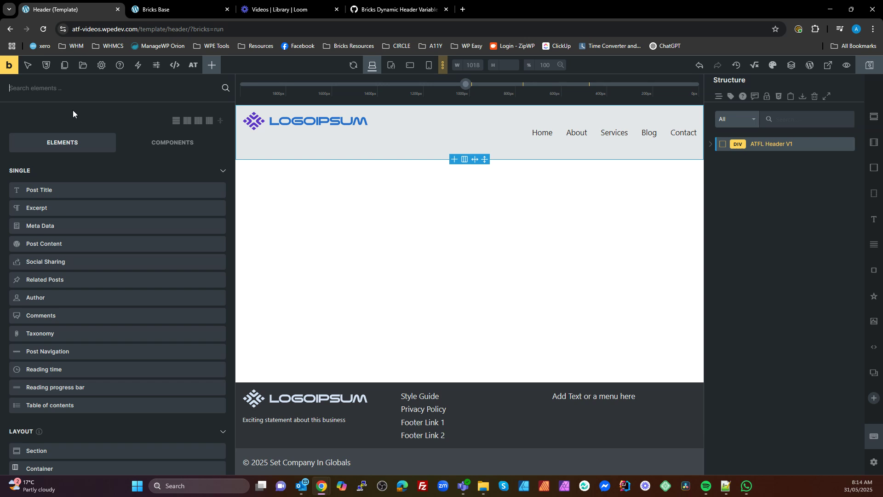
pyautogui.write('code')
pyautogui.moveTo(74, 174); pyautogui.dragTo(492, 171)
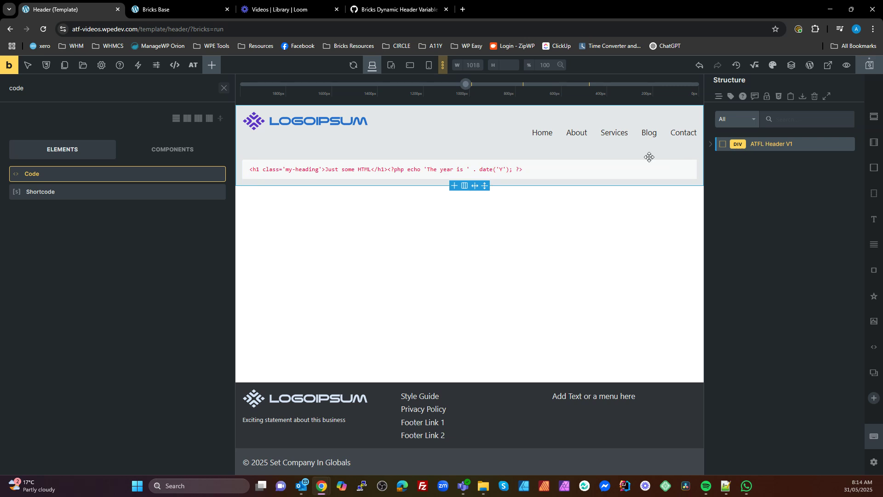
# Move the Code element out of ATFL Header V1 to the top level of the structure and rename it Sicky Header Code
pyautogui.click(712, 145)
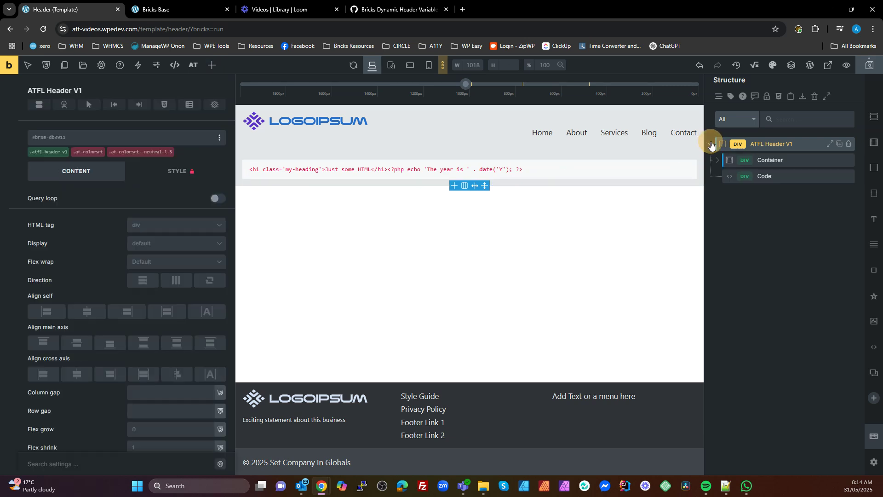
pyautogui.moveTo(761, 178)
pyautogui.mouseDown()
pyautogui.moveTo(716, 201)
pyautogui.moveTo(747, 178)
pyautogui.mouseUp()
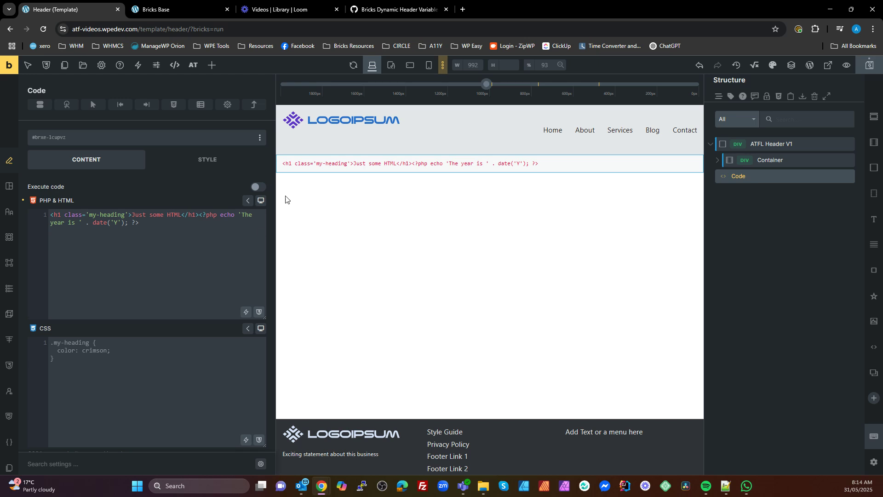
pyautogui.doubleClick(744, 176)
pyautogui.press('Home')
pyautogui.write('Sicky')
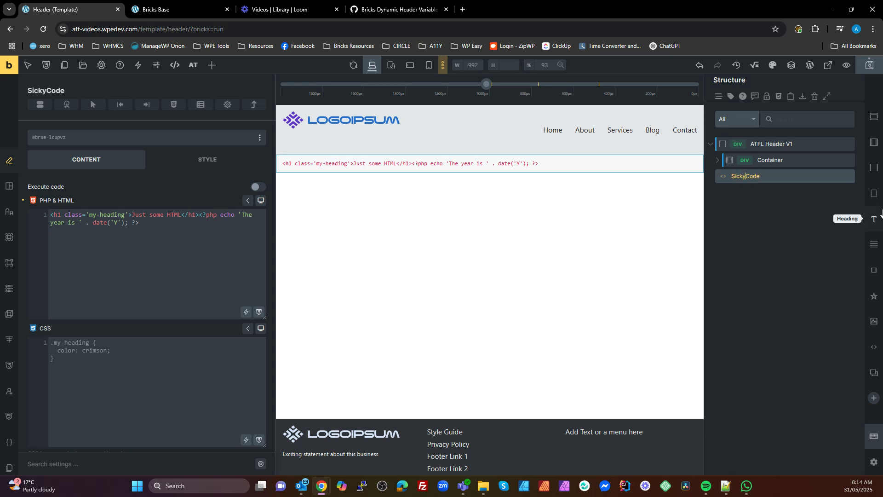
pyautogui.write(' Header')
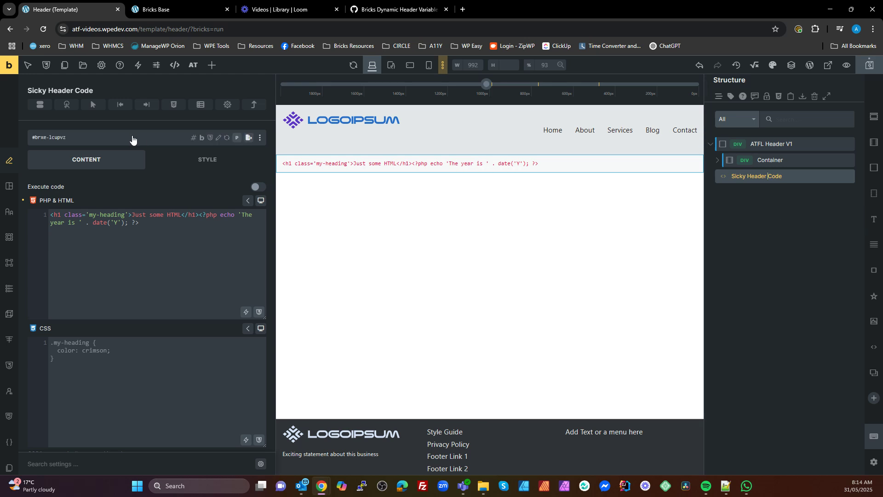
# Clear the sample PHP & HTML code from Sicky Header Code, then enable Execute code and Render without wrapper
pyautogui.click(140, 224)
pyautogui.moveTo(144, 223); pyautogui.dragTo(35, 216)
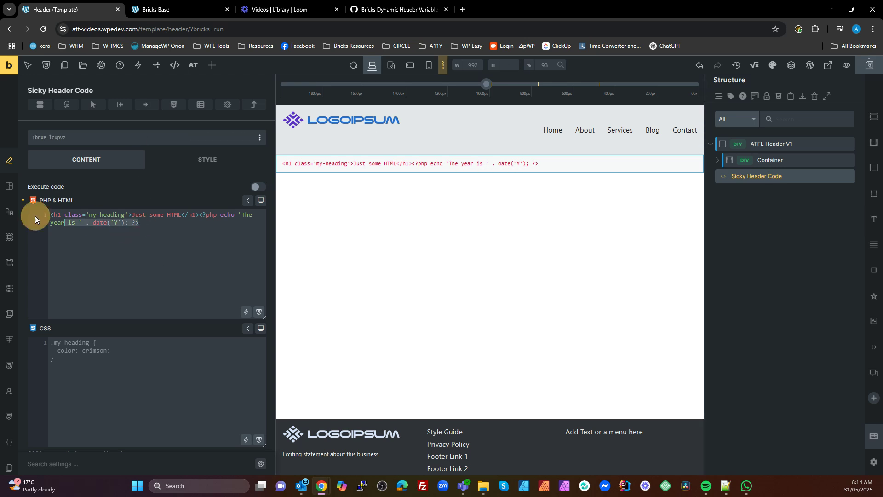
pyautogui.press('BackSpace')
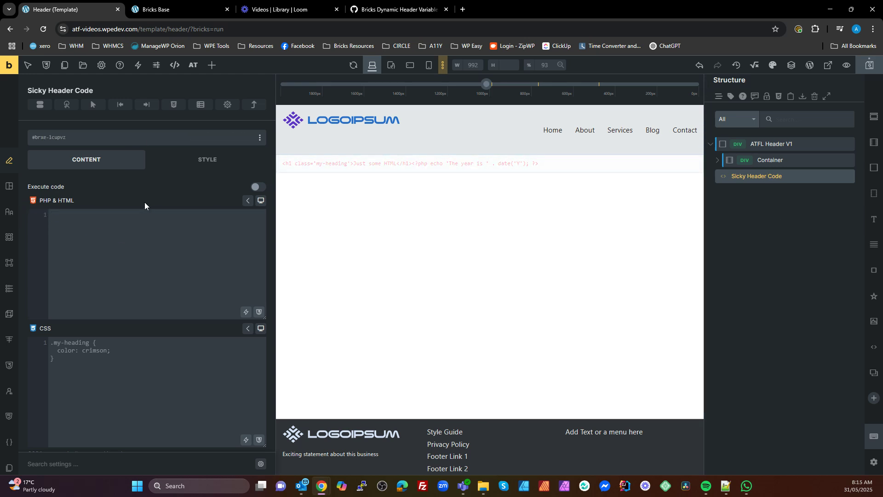
pyautogui.click(258, 190)
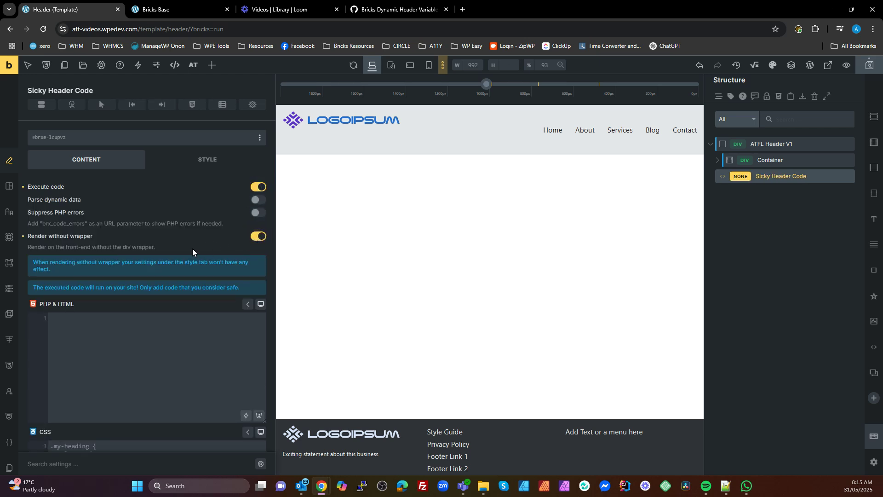
# Paste the copied gist script into the JavaScript code of Sicky Header Code and save the template
pyautogui.scroll(-5, 192, 248)
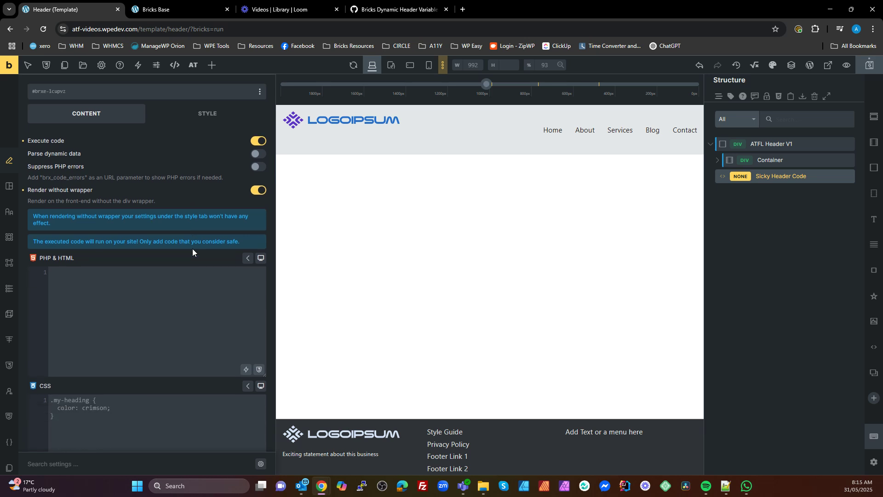
pyautogui.click(135, 316)
pyautogui.hotkey('ctrl', 'a')
pyautogui.hotkey('ctrl', 'v')
pyautogui.scroll(5, 143, 318)
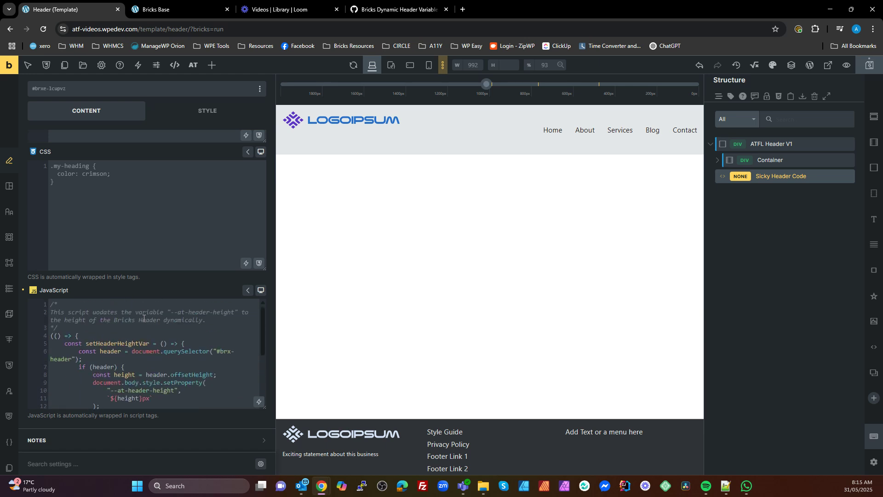
pyautogui.click(869, 65)
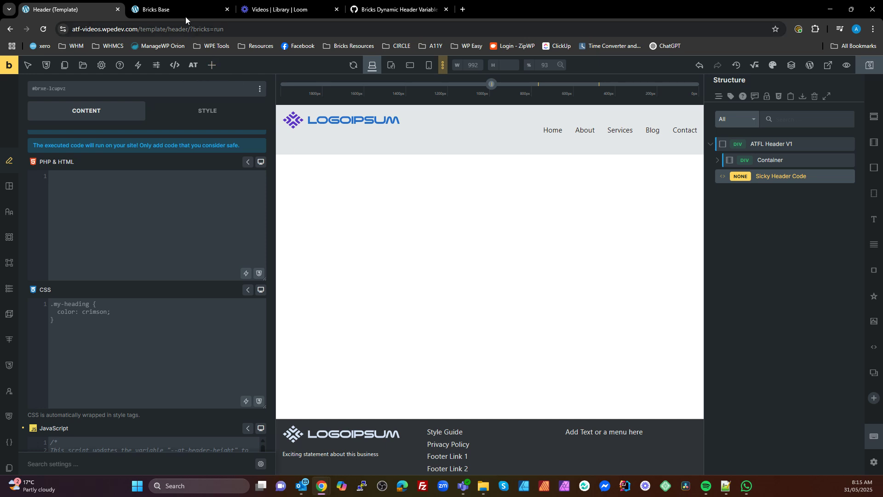
# Reload the Bricks Base page and inspect the body's --at-header-height value while narrowing the responsive preview to 739 px
pyautogui.click(156, 10)
pyautogui.click(43, 32)
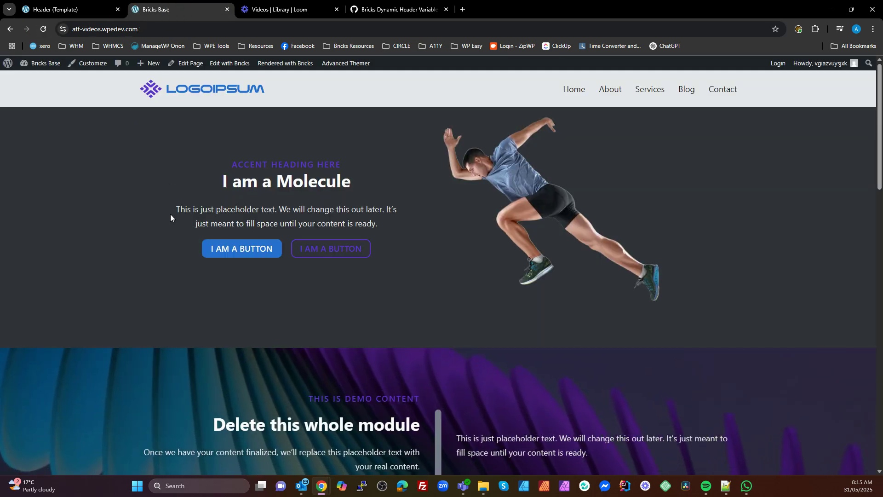
pyautogui.press('F12')
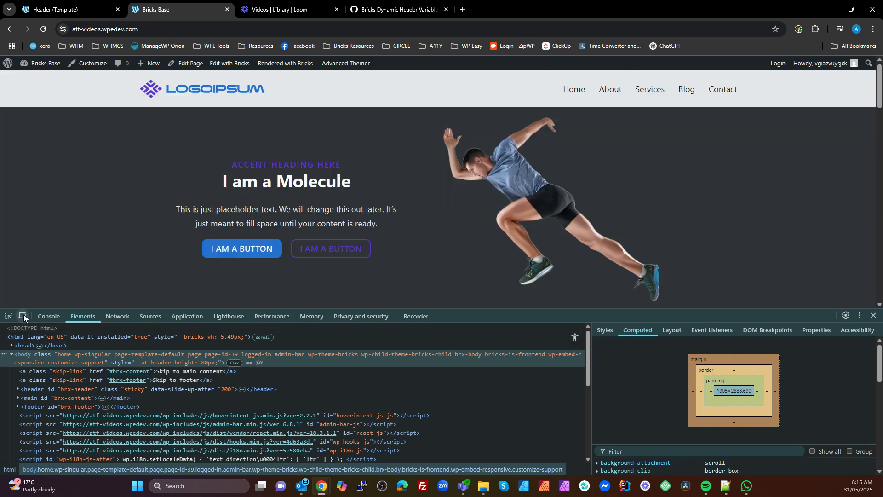
pyautogui.click(23, 316)
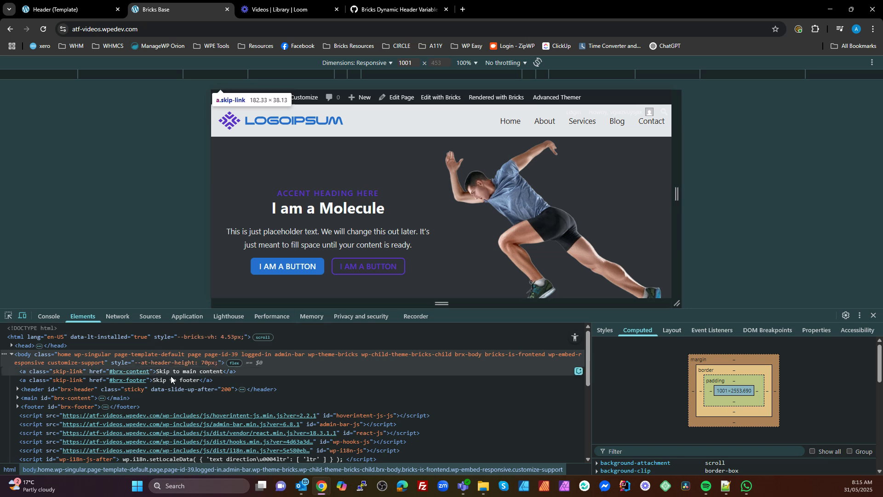
pyautogui.click(259, 365)
pyautogui.moveTo(676, 199); pyautogui.dragTo(616, 198)
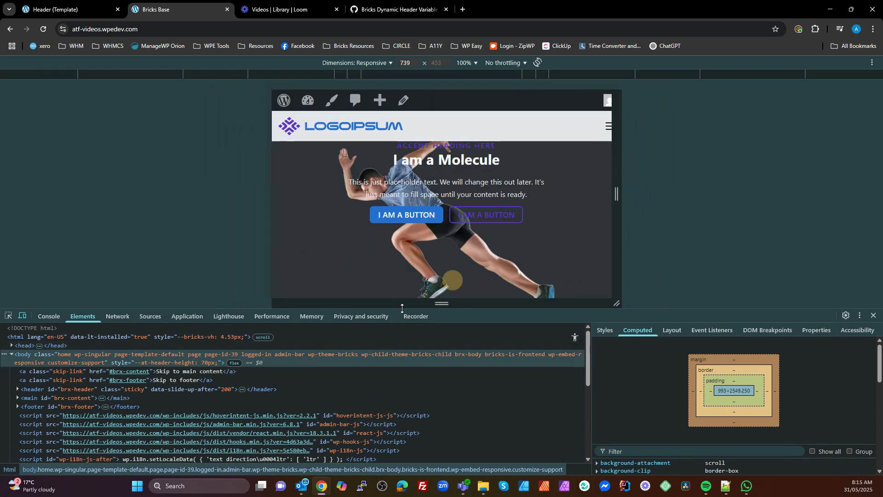
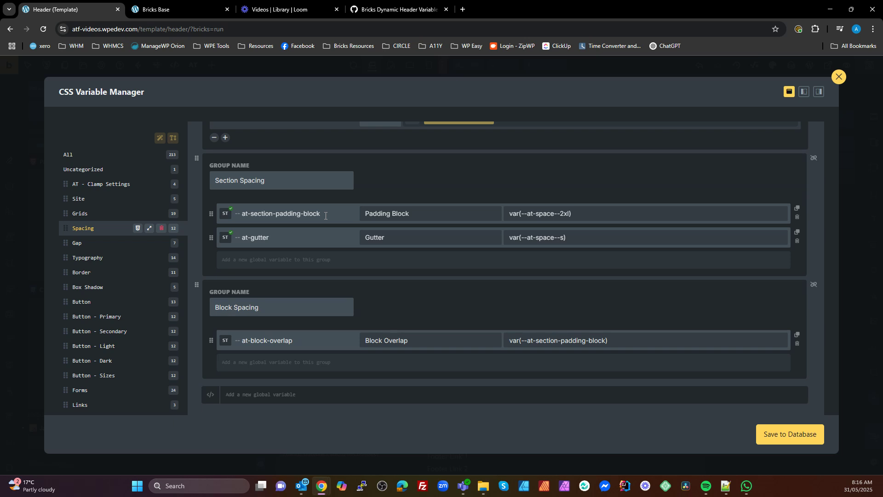
# Highlight the at-section-padding-block variable in the Section Spacing group and close the CSS Variable Manager
pyautogui.moveTo(337, 213); pyautogui.dragTo(231, 216)
pyautogui.click(839, 77)
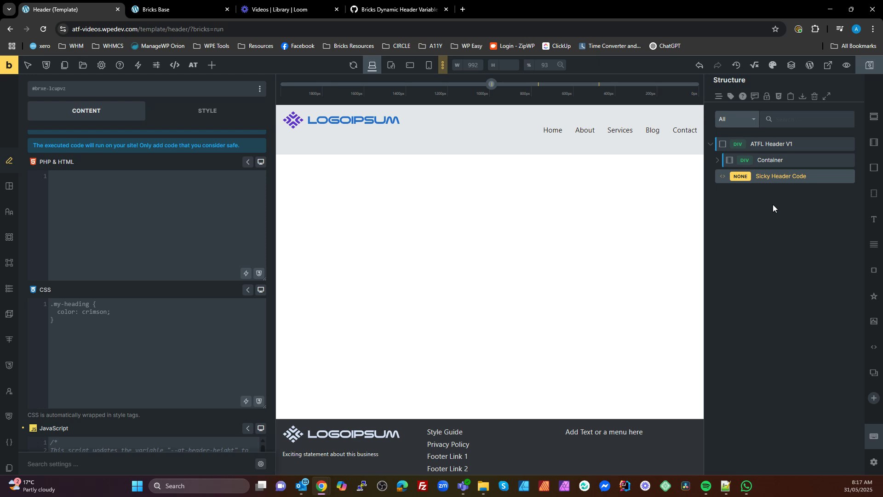
# Open the SuperPower CSS of ATFL Header V1's .atfl-header-v1 class and add two new lines after the last rule
pyautogui.click(774, 224)
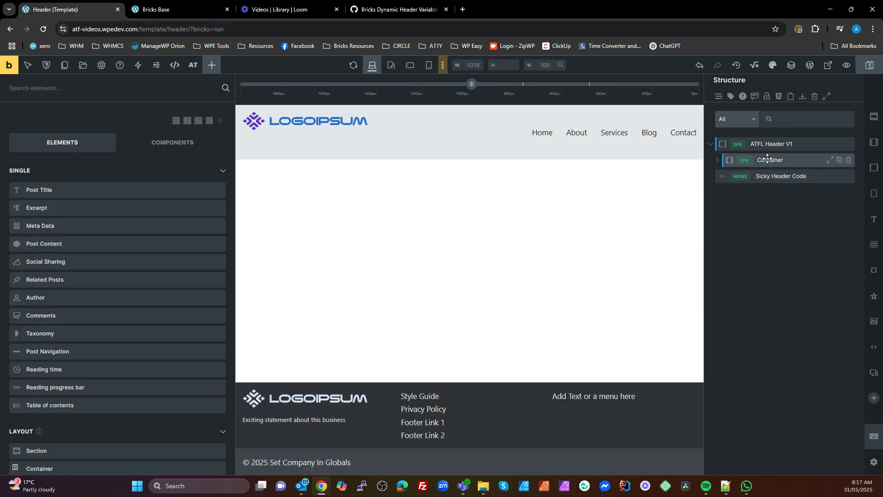
pyautogui.click(771, 144)
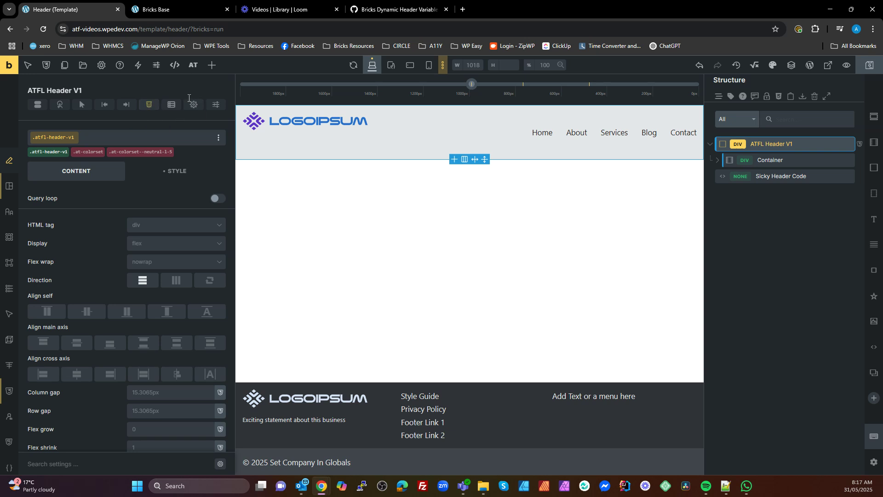
pyautogui.click(148, 105)
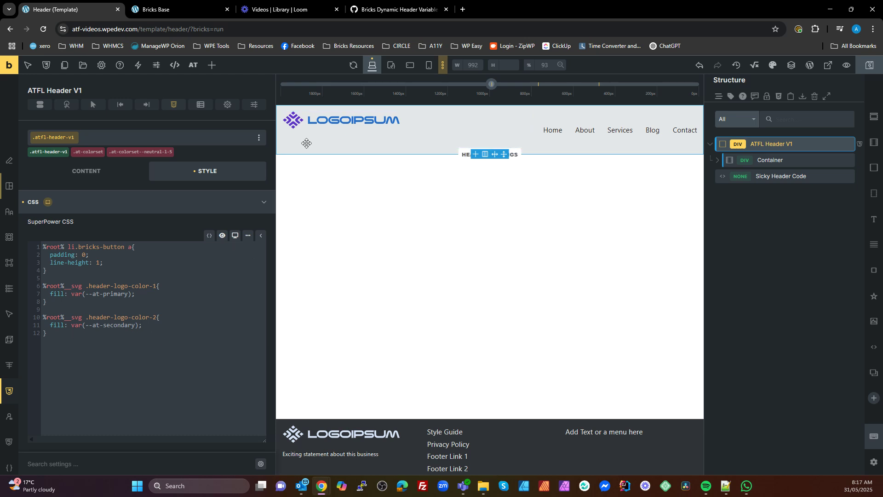
pyautogui.click(79, 340)
pyautogui.press('Return')
pyautogui.press('Return')
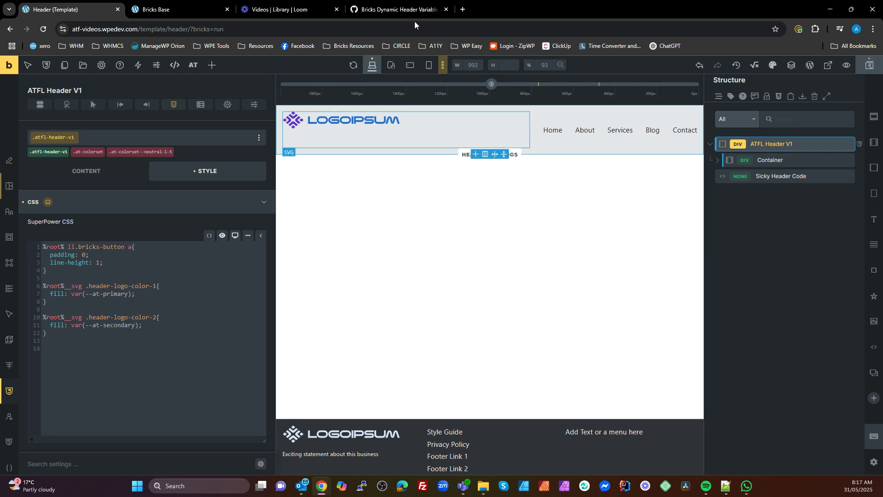
# Expand the main element in the Bricks Base page's inspected markup and select its id brx-content for copying
pyautogui.click(182, 14)
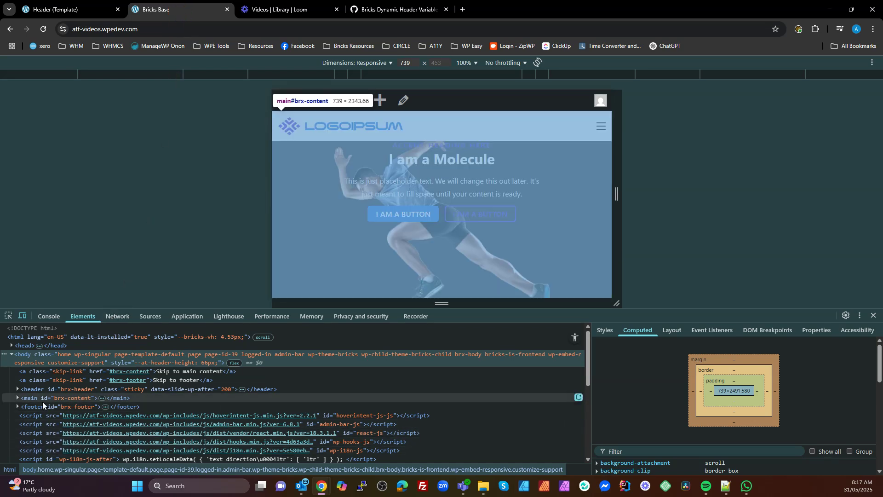
pyautogui.click(16, 398)
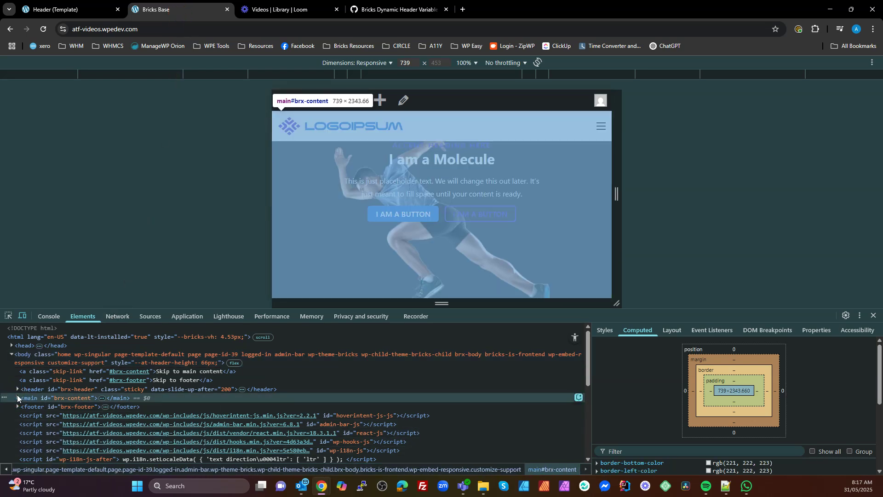
pyautogui.doubleClick(69, 398)
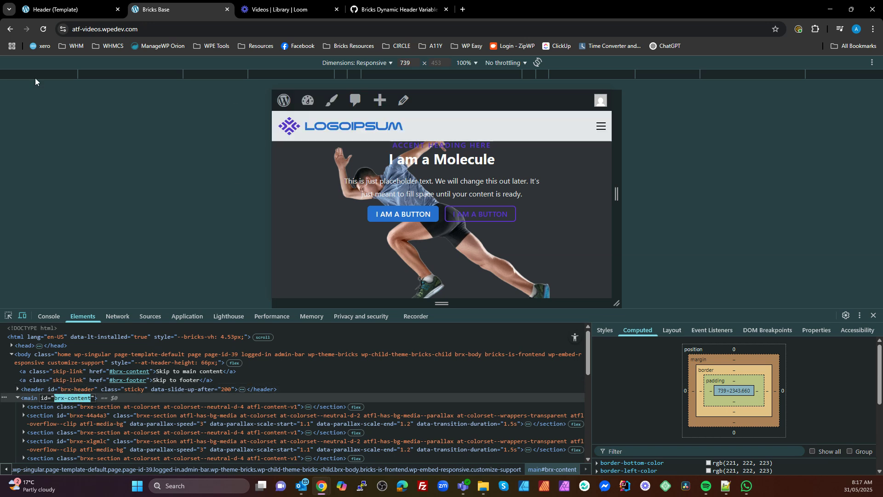
# Return to the Header template and add an empty #brx-content > section:first-child rule at the end of the CSS
pyautogui.click(69, 10)
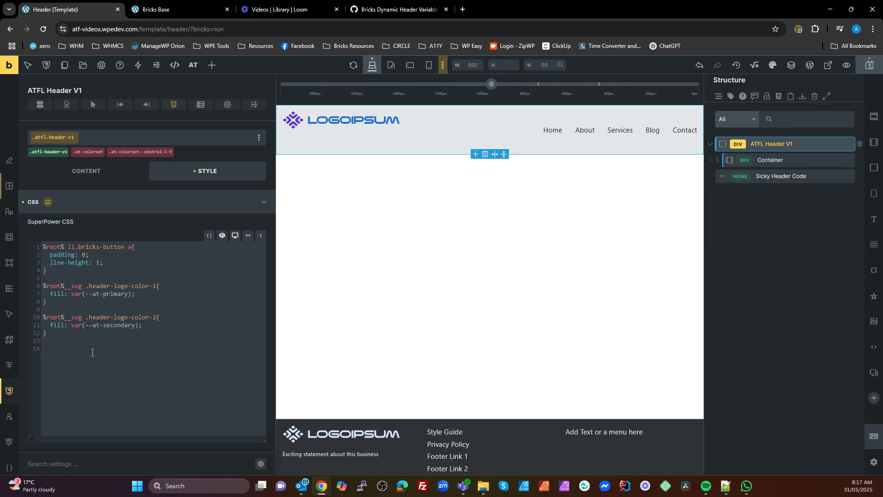
pyautogui.write('#brx-content > section:f')
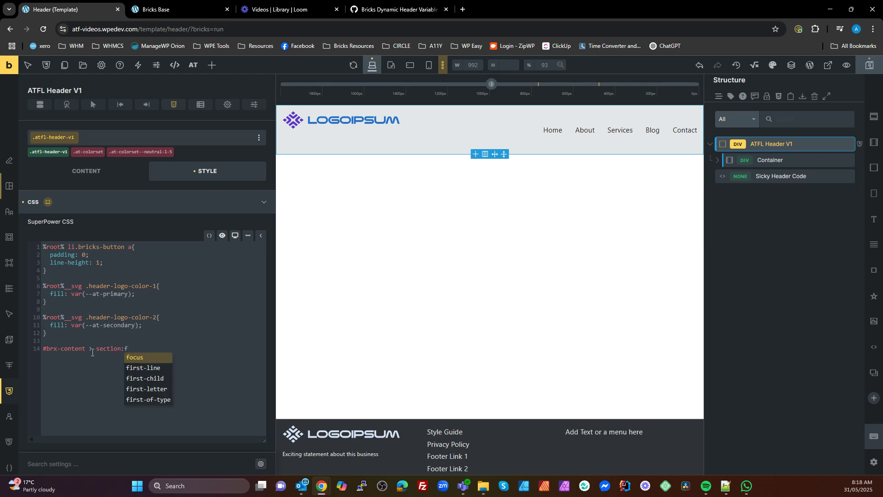
pyautogui.write('ir')
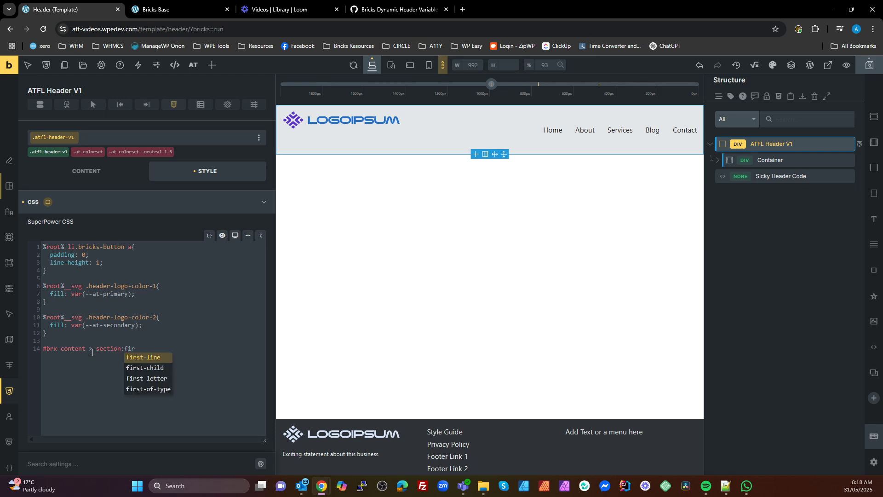
pyautogui.write('st-child')
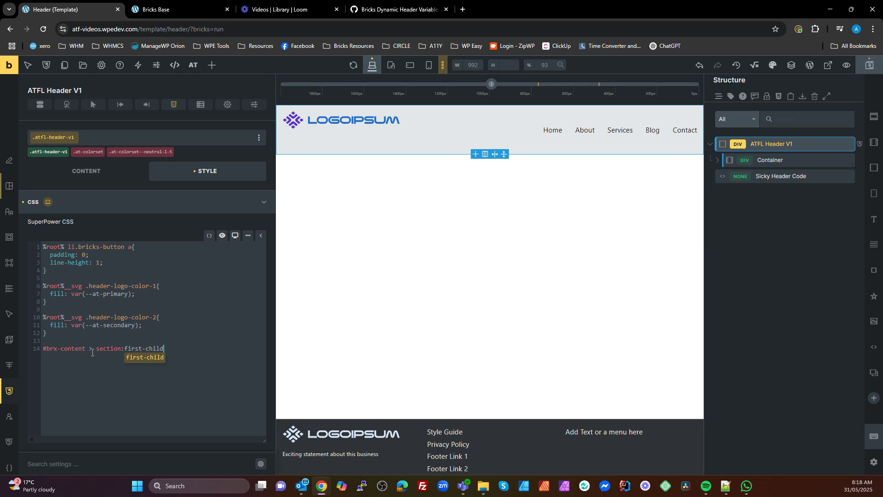
pyautogui.press('Escape')
pyautogui.write('{')
pyautogui.press('Return')
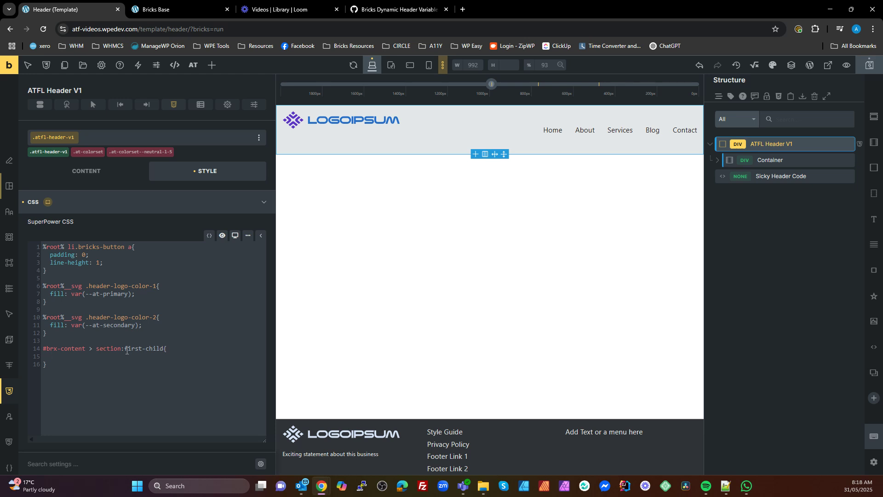
# Add a padding-block-start declaration without a value to the #brx-content > section:first-child rule in the Header template's CSS
pyautogui.click(189, 7)
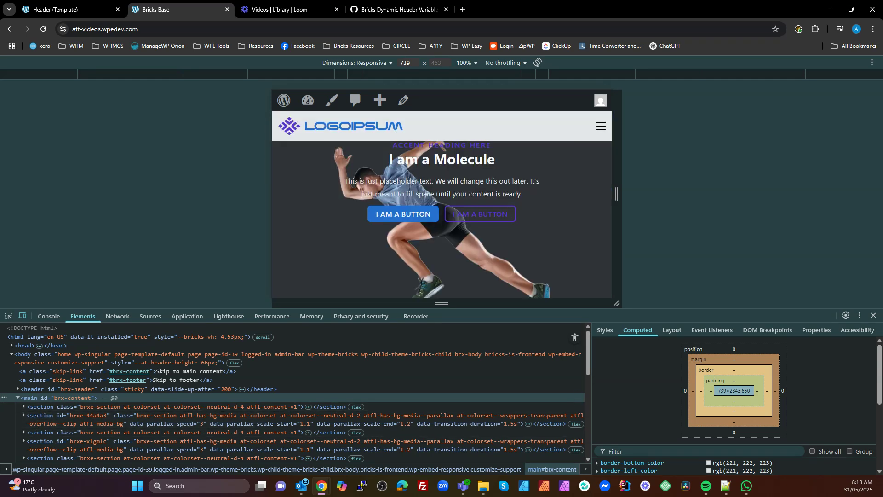
pyautogui.click(53, 9)
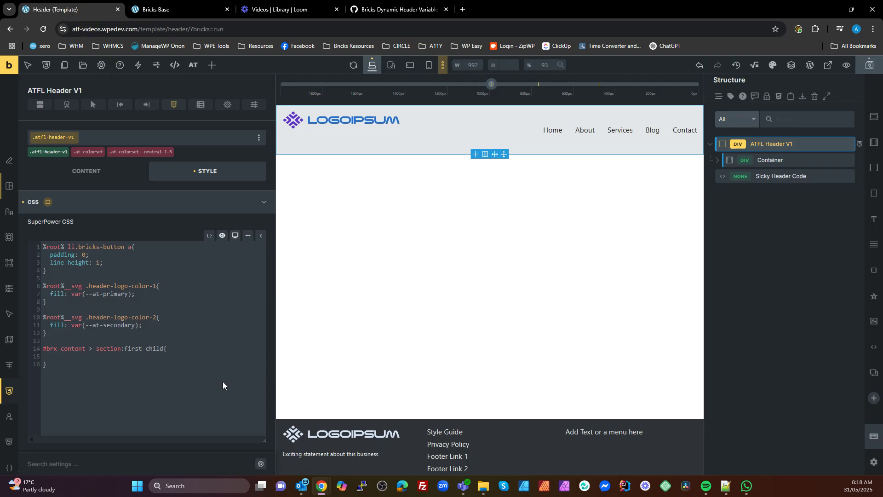
pyautogui.write('pa')
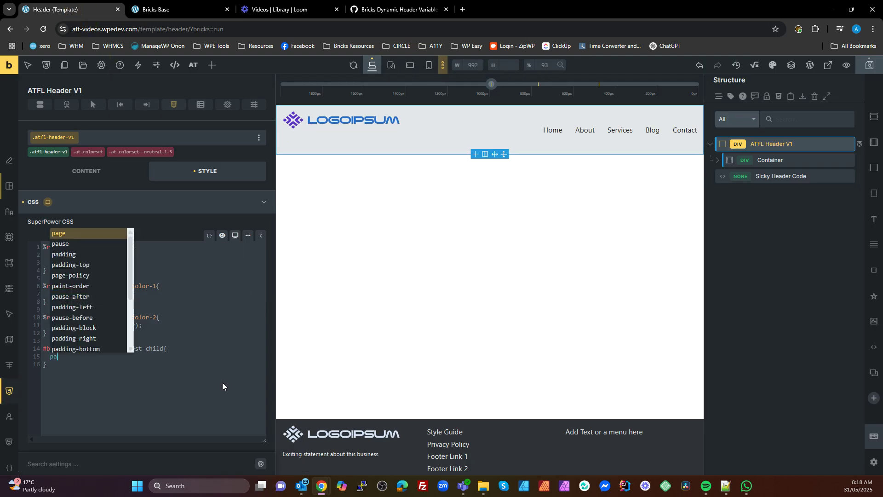
pyautogui.write('dding')
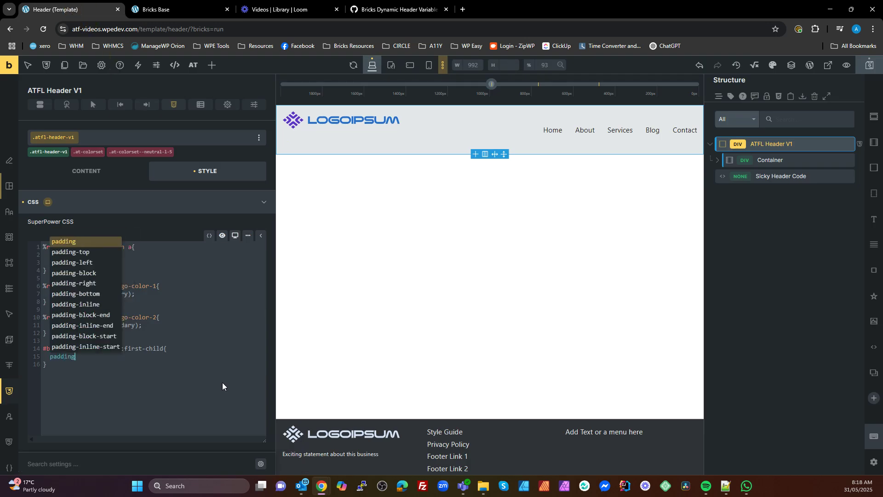
pyautogui.write('-b')
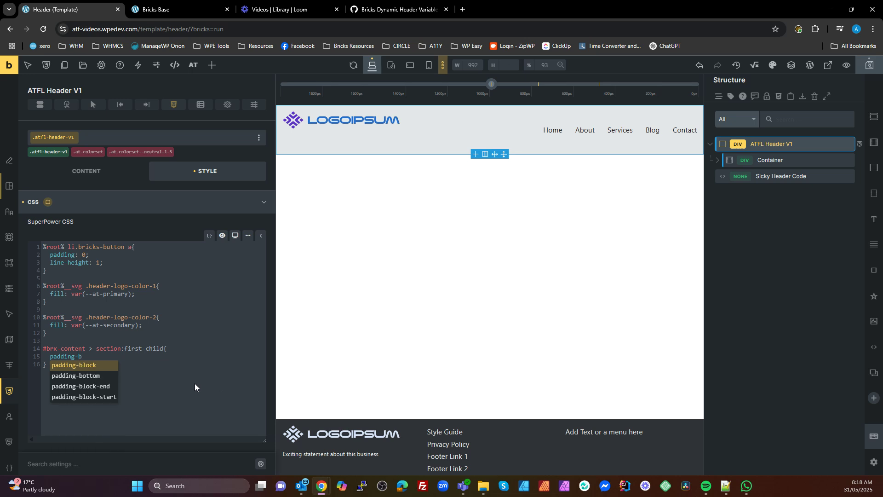
pyautogui.click(95, 392)
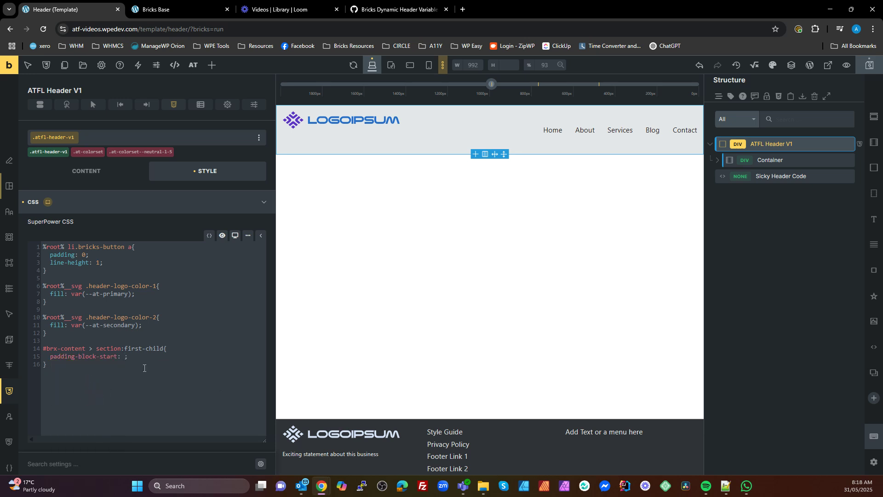
# Give padding-block-start a calc() value containing var(--at-section-padding-block)
pyautogui.write('calc(--brx-content\\\\\\')
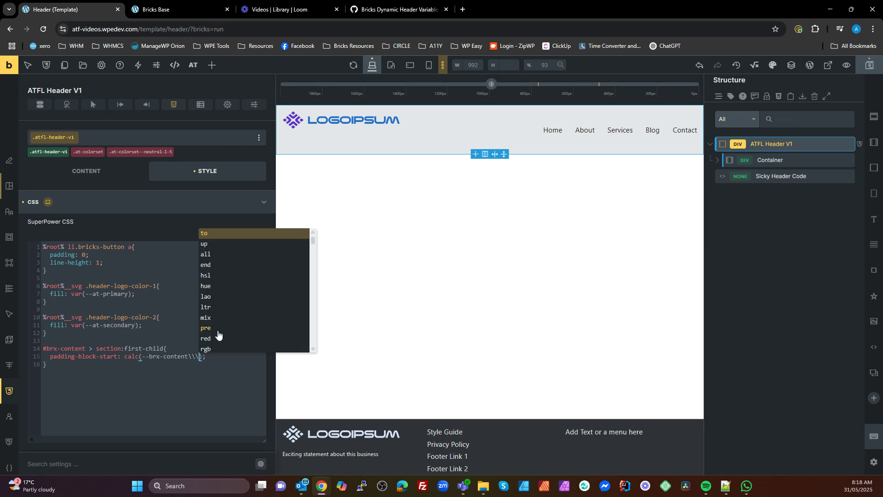
pyautogui.press('Escape')
pyautogui.press('BackSpace')
pyautogui.press('BackSpace')
pyautogui.press('BackSpace')
pyautogui.press('BackSpace')
pyautogui.press('BackSpace')
pyautogui.press('BackSpace')
pyautogui.press('BackSpace')
pyautogui.press('BackSpace')
pyautogui.press('BackSpace')
pyautogui.press('BackSpace')
pyautogui.press('BackSpace')
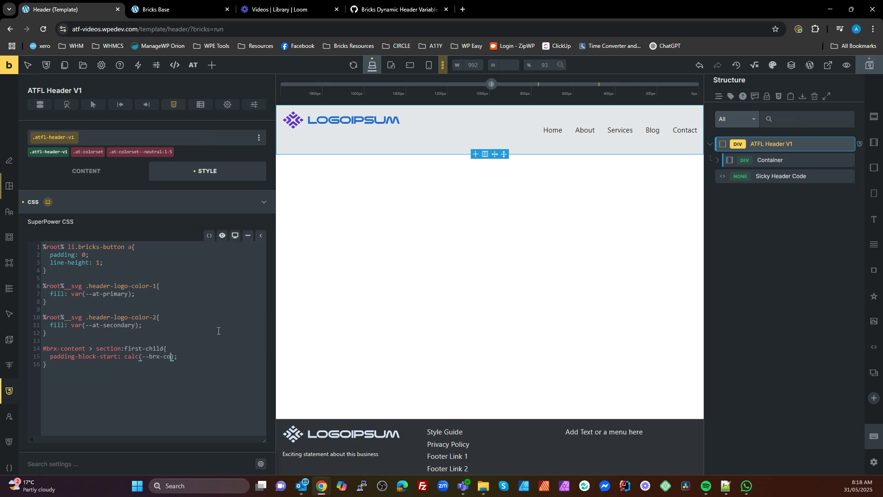
pyautogui.press('BackSpace')
pyautogui.press('BackSpace')
pyautogui.press('BackSpace')
pyautogui.press('BackSpace')
pyautogui.press('BackSpace')
pyautogui.write('section-p')
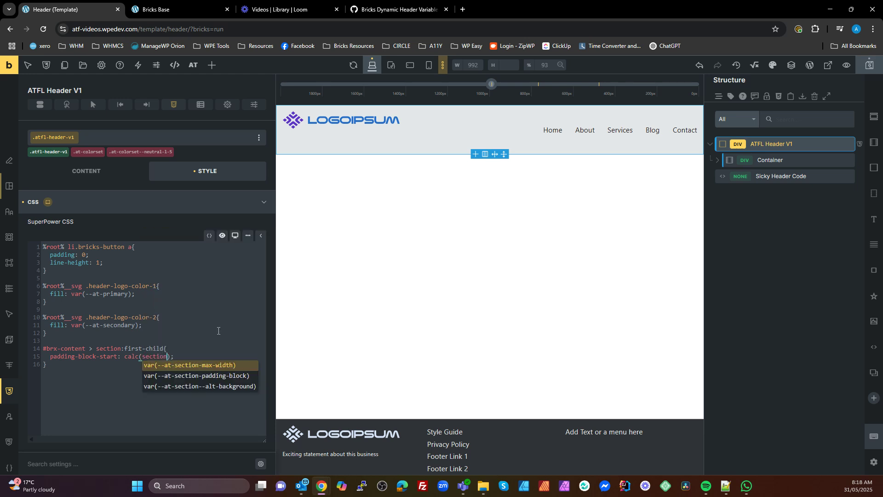
pyautogui.click(219, 365)
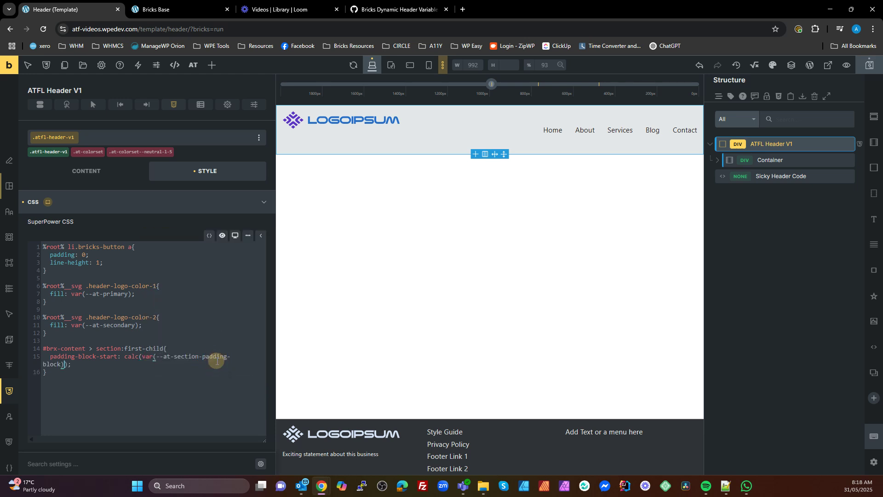
# Extend the calc() expression by adding + var(--at-header-height) after the section padding variable
pyautogui.write('+ hee')
pyautogui.press('BackSpace')
pyautogui.write('ader')
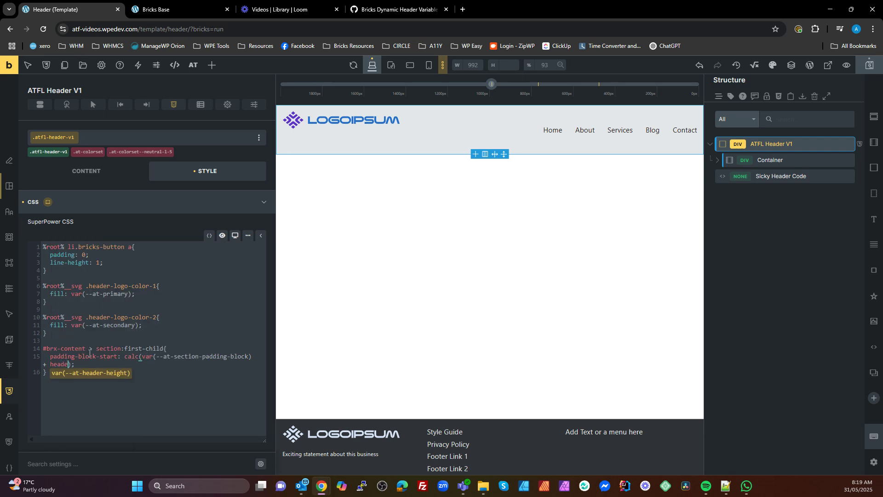
pyautogui.click(113, 373)
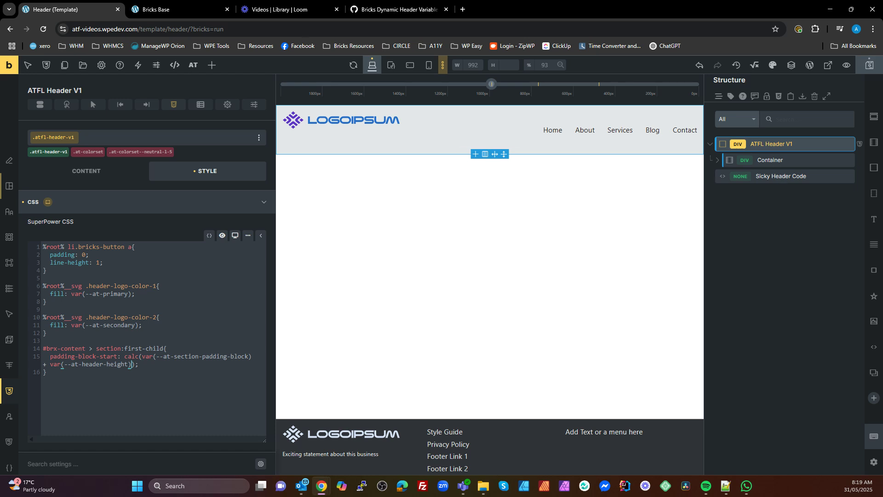
# Check the body's --at-header-height variable on the Bricks Base page, save the Header template and reload the Bricks Base page
pyautogui.click(176, 10)
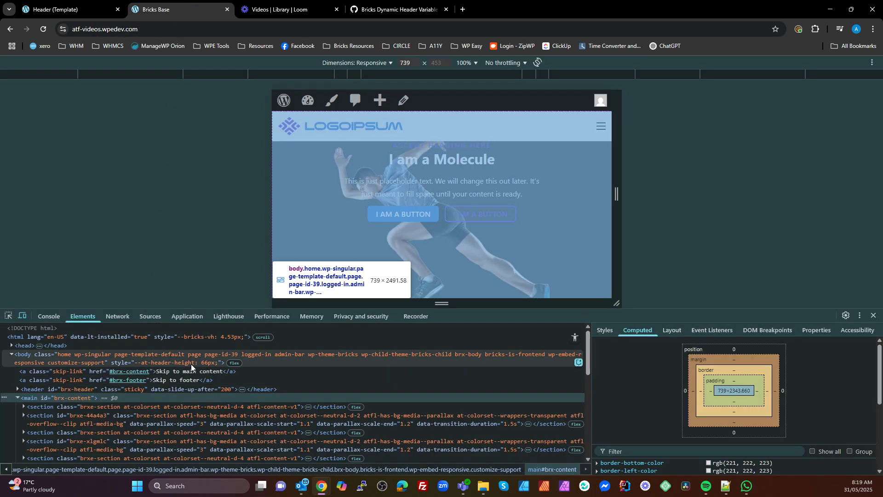
pyautogui.click(95, 9)
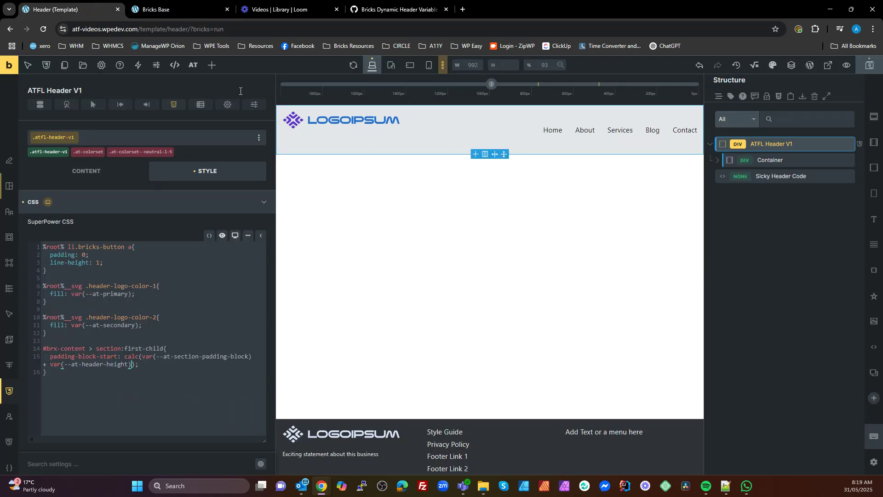
pyautogui.click(151, 380)
pyautogui.click(867, 65)
pyautogui.click(170, 11)
pyautogui.click(43, 32)
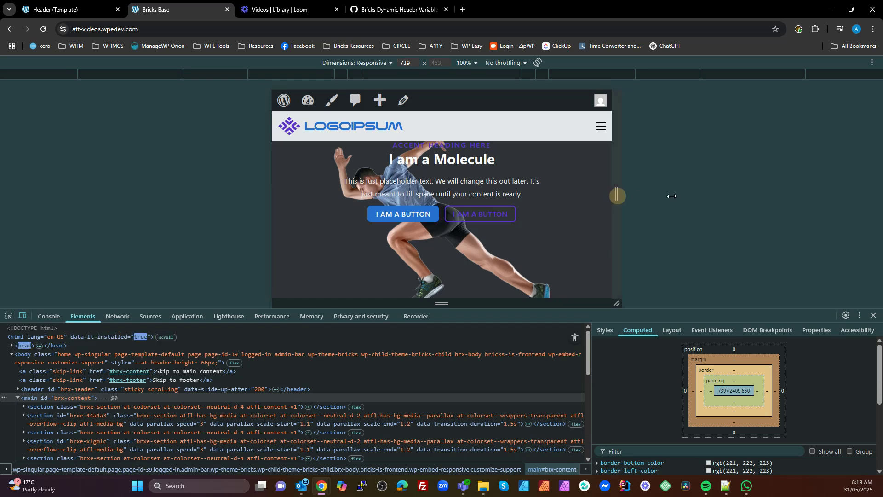
# Widen the Bricks Base responsive preview to 989 px and dock the developer tools beside the page
pyautogui.moveTo(617, 196); pyautogui.dragTo(675, 196)
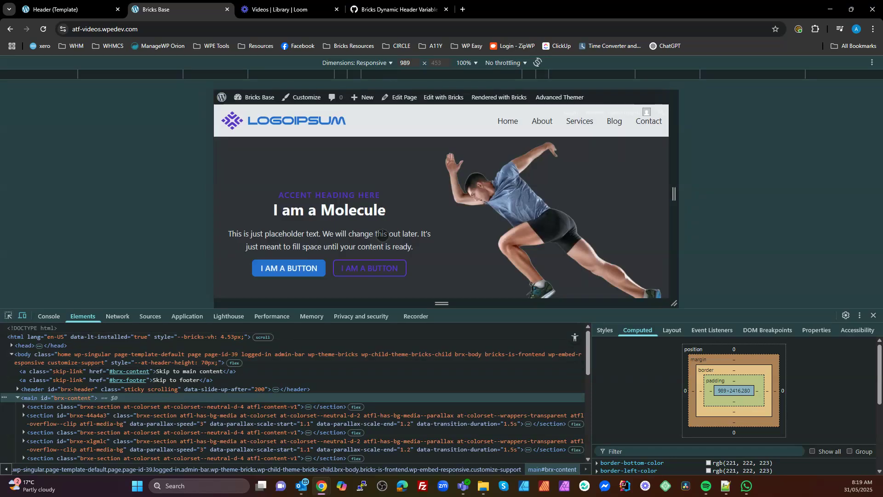
pyautogui.scroll(1, 383, 235)
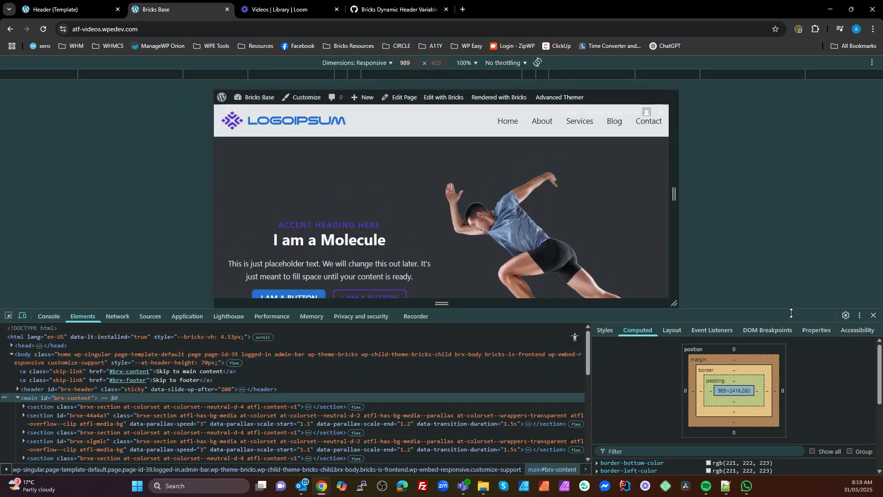
pyautogui.click(860, 315)
pyautogui.click(864, 332)
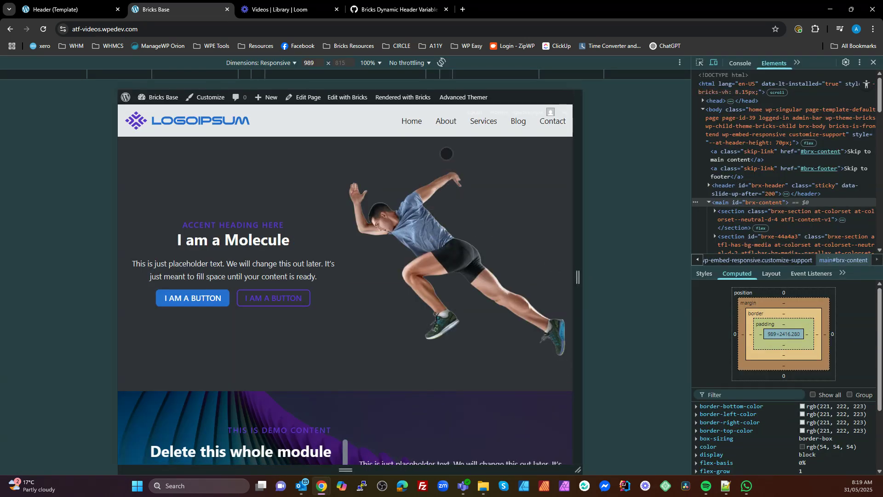
# Resize the responsive preview to 1295 px and back down to 687 px to examine the first section's spacing under the header
pyautogui.moveTo(576, 280); pyautogui.dragTo(648, 277)
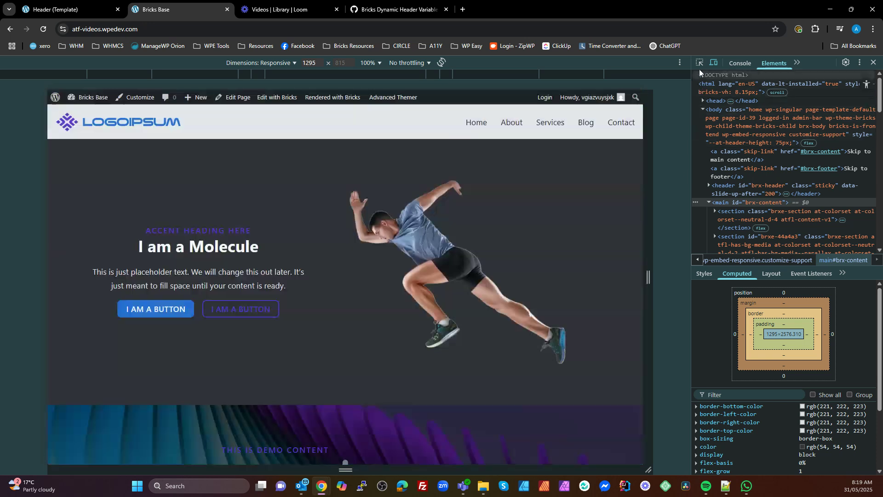
pyautogui.click(699, 63)
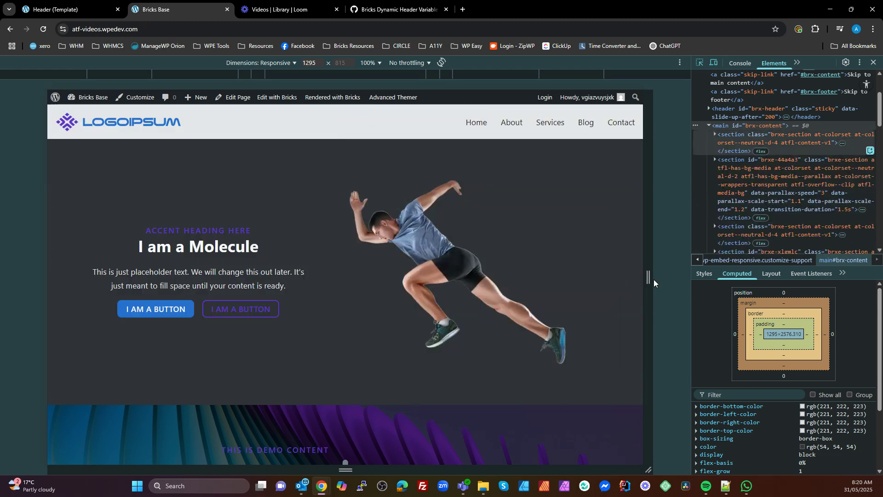
pyautogui.moveTo(646, 279); pyautogui.dragTo(506, 277)
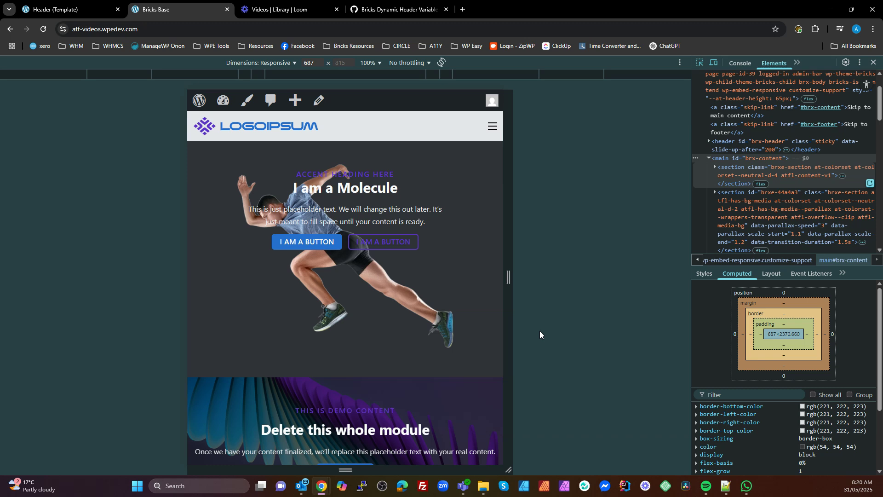
# Open the Header template's Advanced CSS on globals--v1.0.css and highlight the JavaScript gist link in the Sticky Headers comment
pyautogui.click(76, 9)
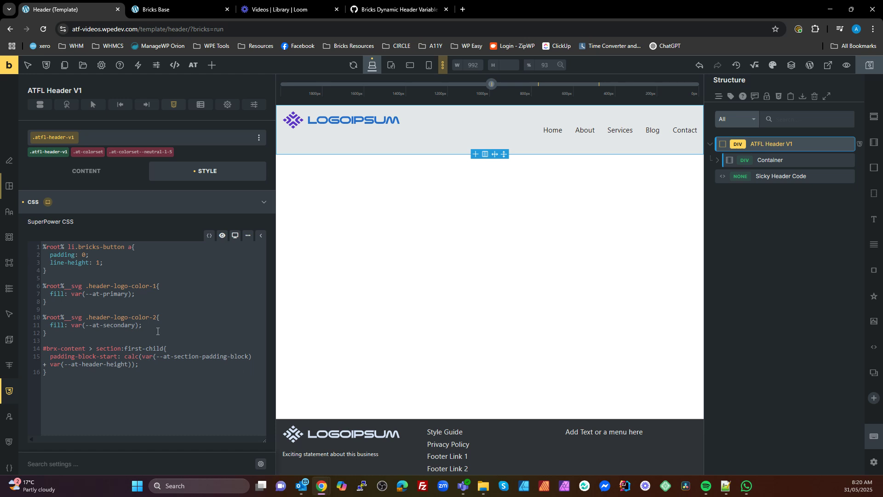
pyautogui.click(175, 65)
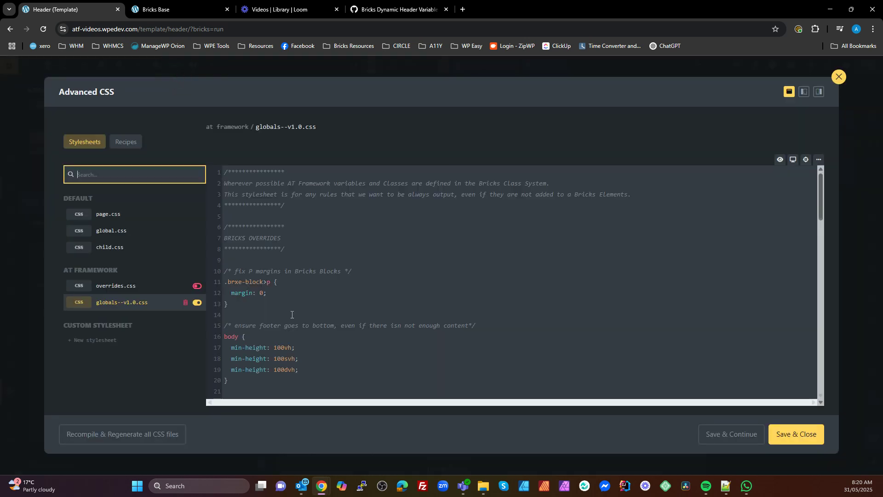
pyautogui.scroll(-10, 343, 313)
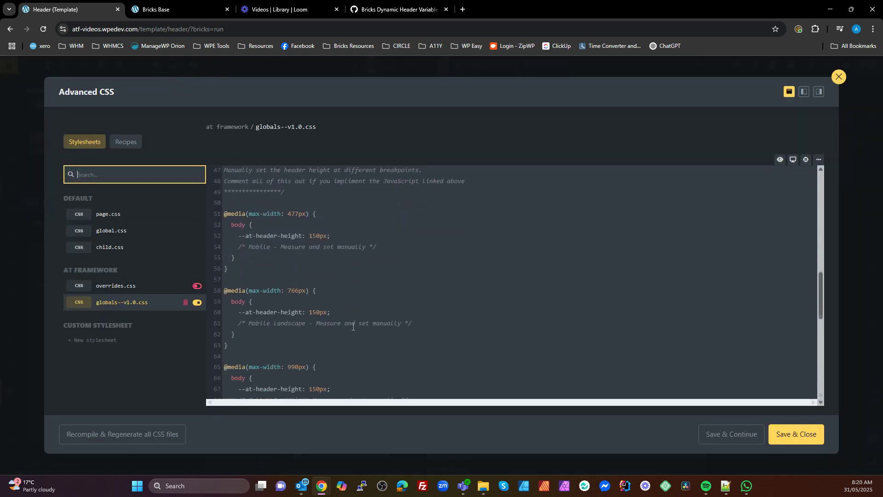
pyautogui.scroll(4, 354, 326)
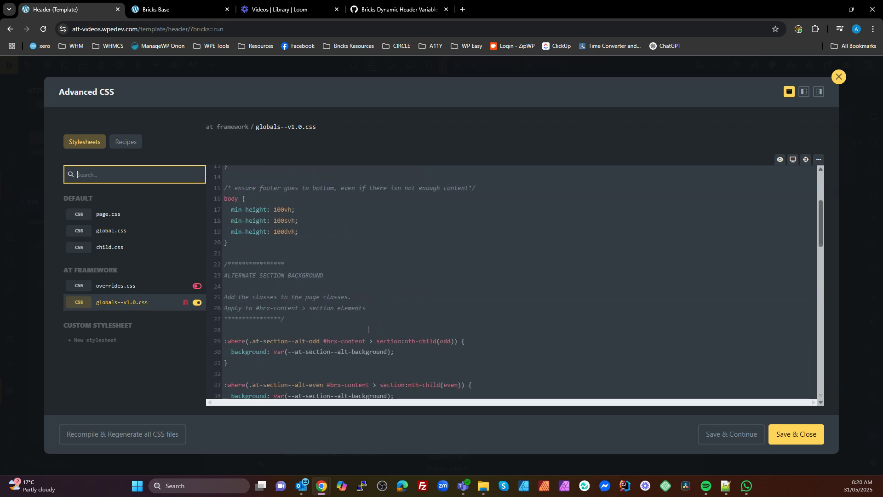
pyautogui.scroll(-1, 450, 286)
pyautogui.moveTo(469, 278); pyautogui.dragTo(242, 276)
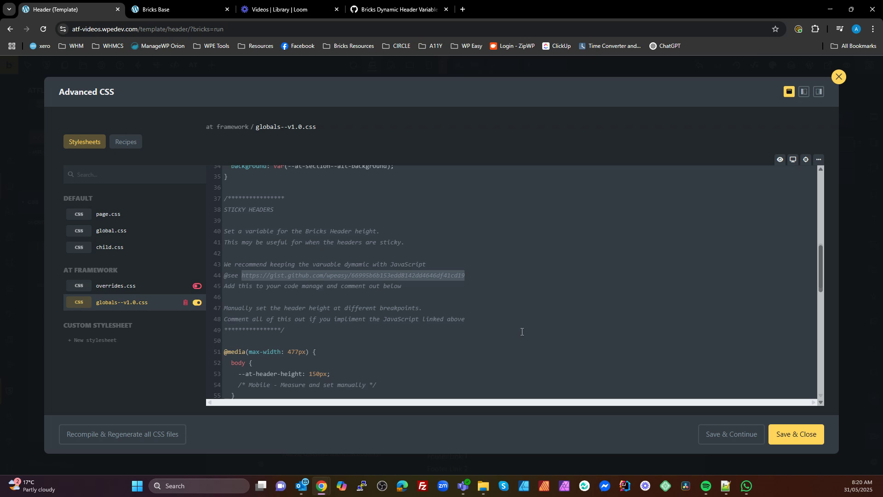
pyautogui.scroll(-3, 481, 336)
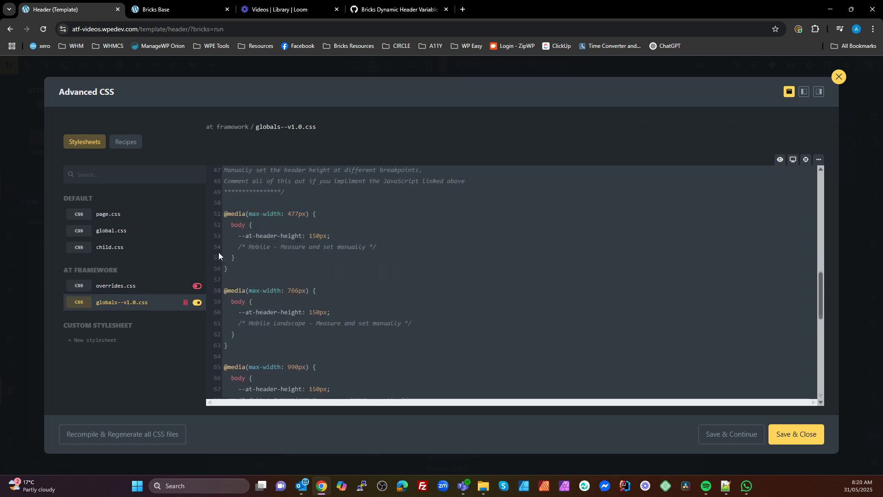